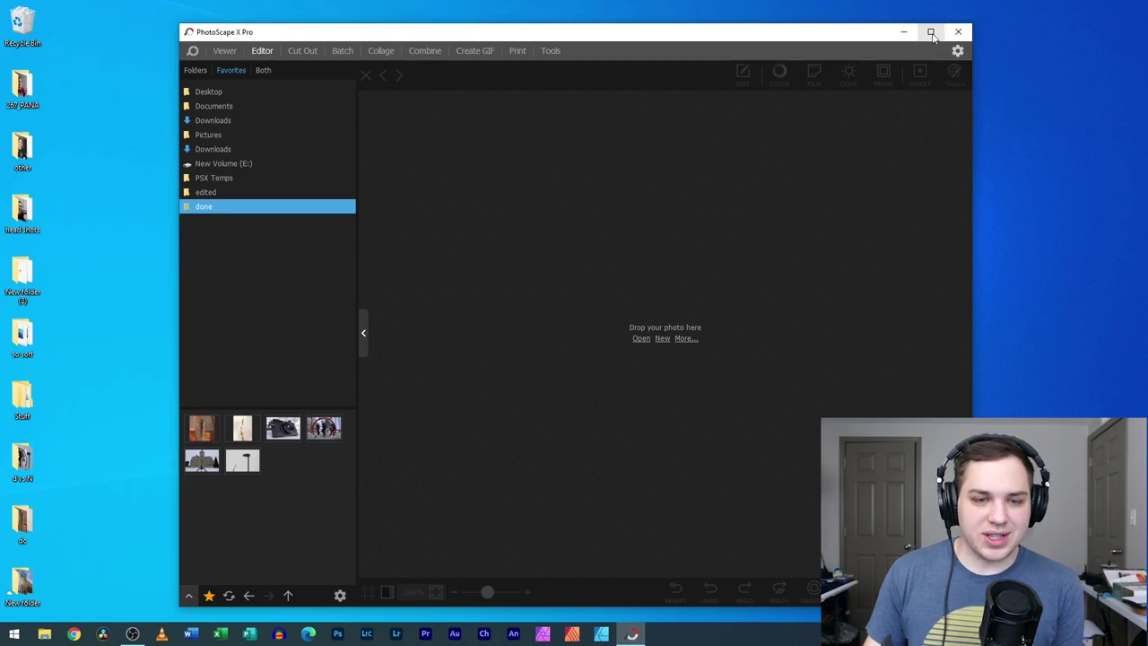
- Maximize the window and create a new 800 × 800 canvas with a solid light blue background
left_click(931, 31)
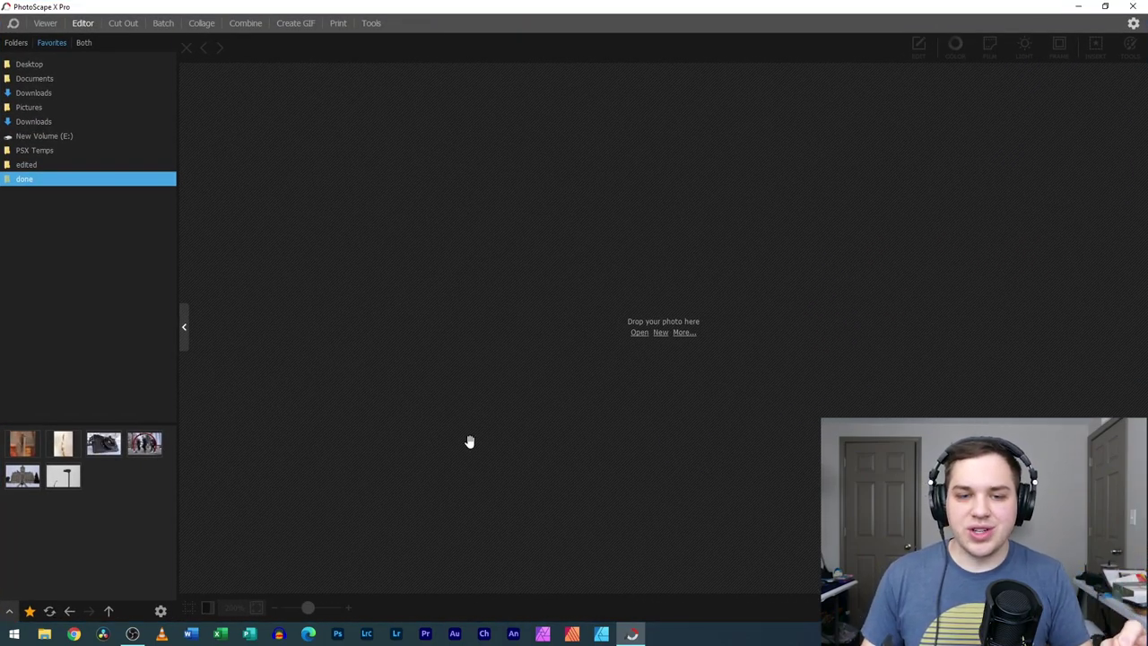
left_click(661, 334)
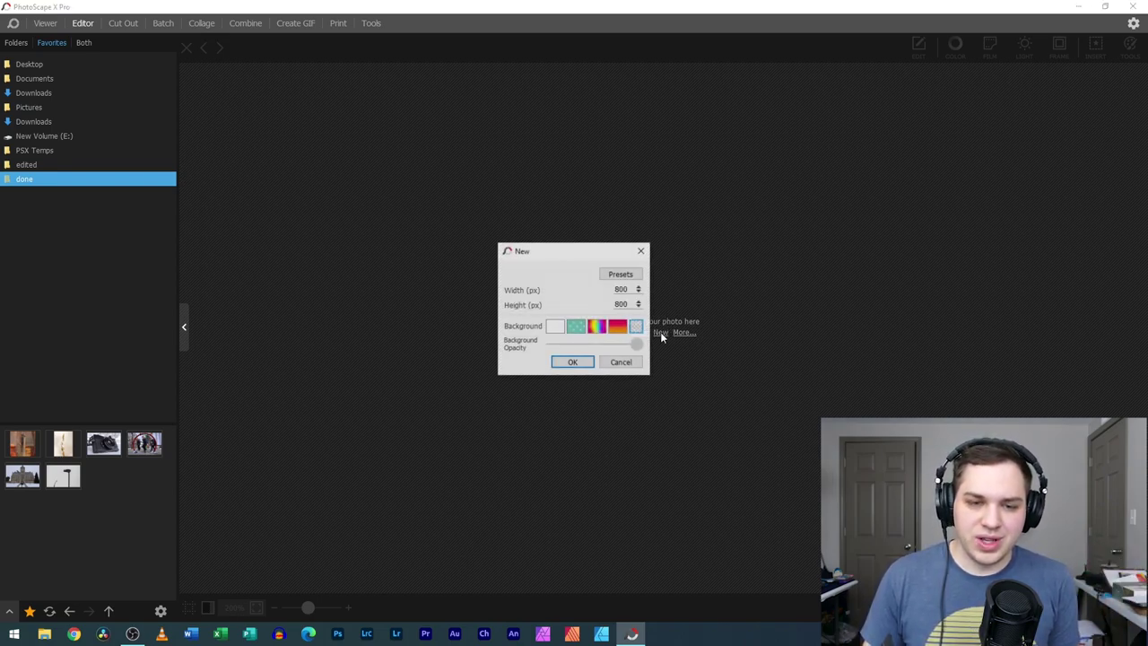
left_click(554, 330)
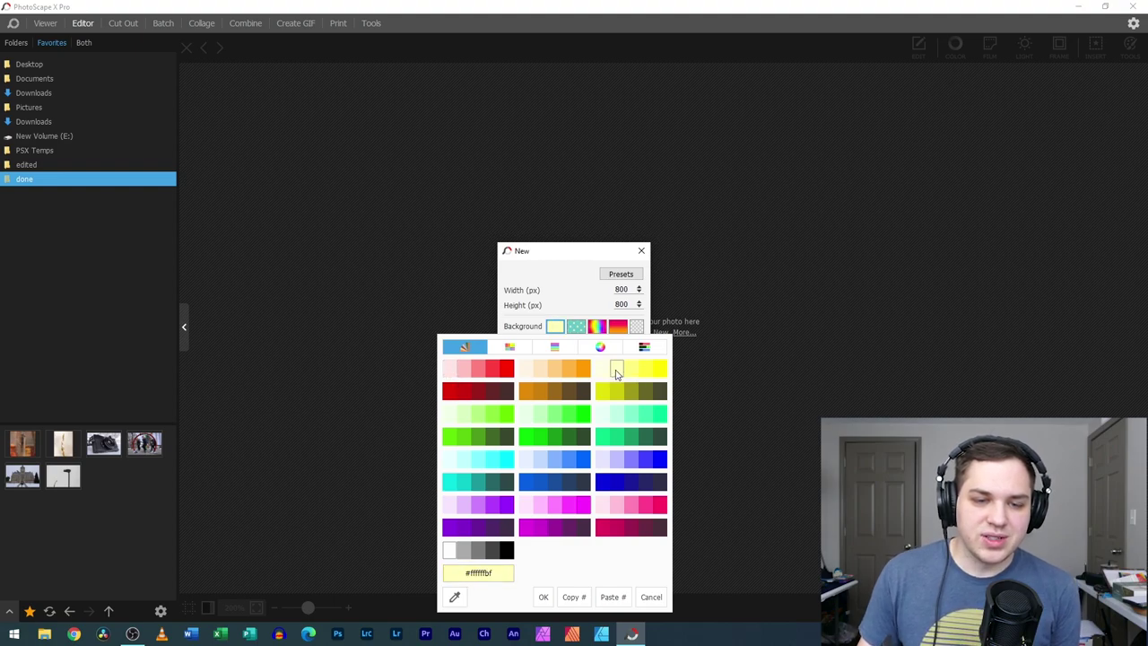
left_click(543, 460)
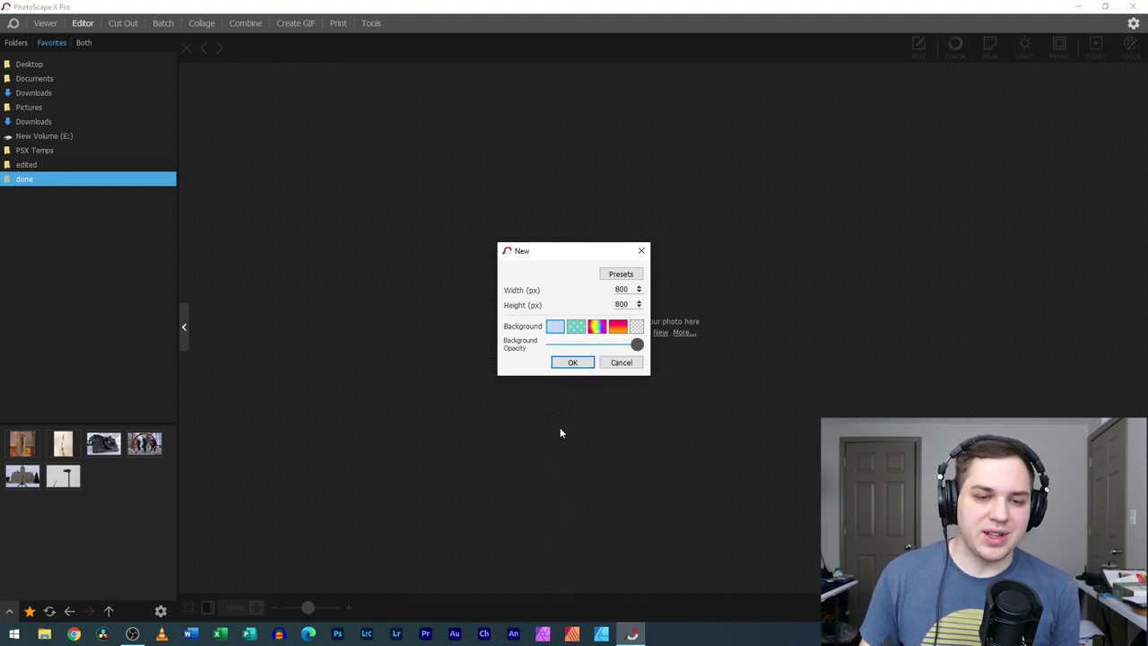
left_click(574, 363)
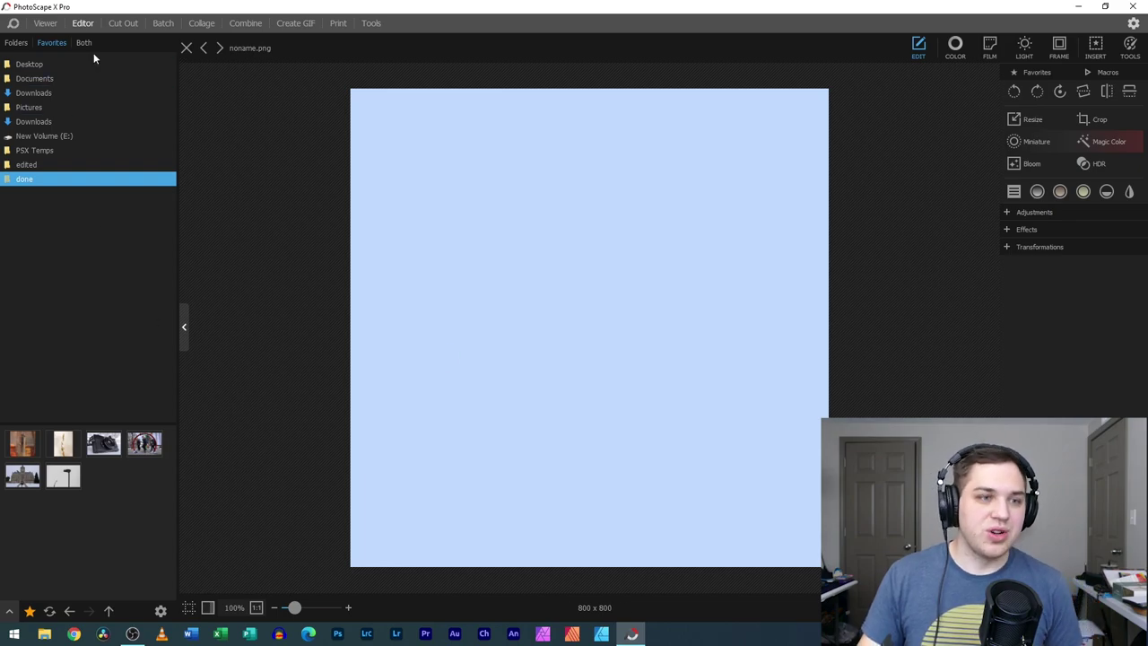
- Insert the skateboarder cutout PNG from the edited folder and move it to the canvas's right side
left_click(27, 164)
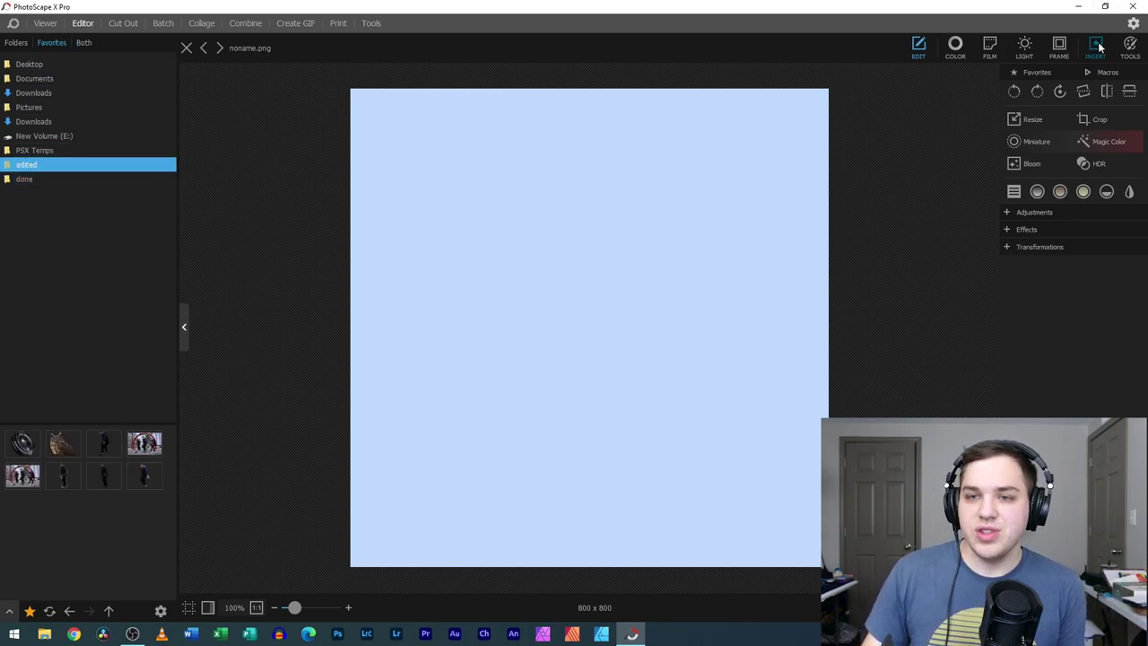
left_click(1097, 47)
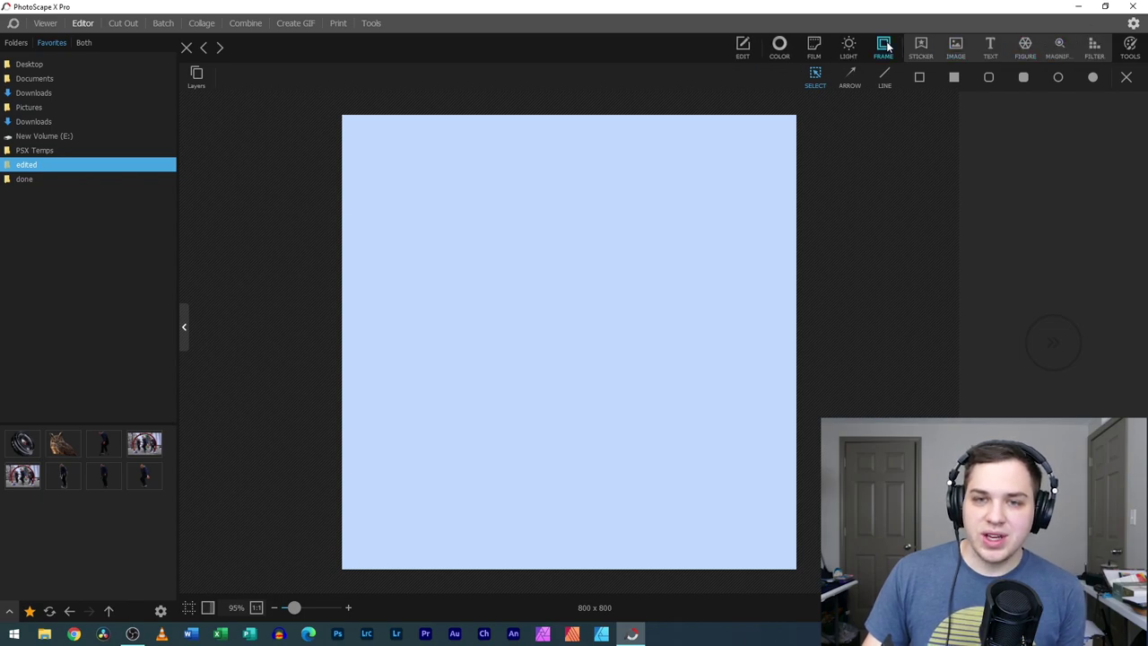
left_click(956, 47)
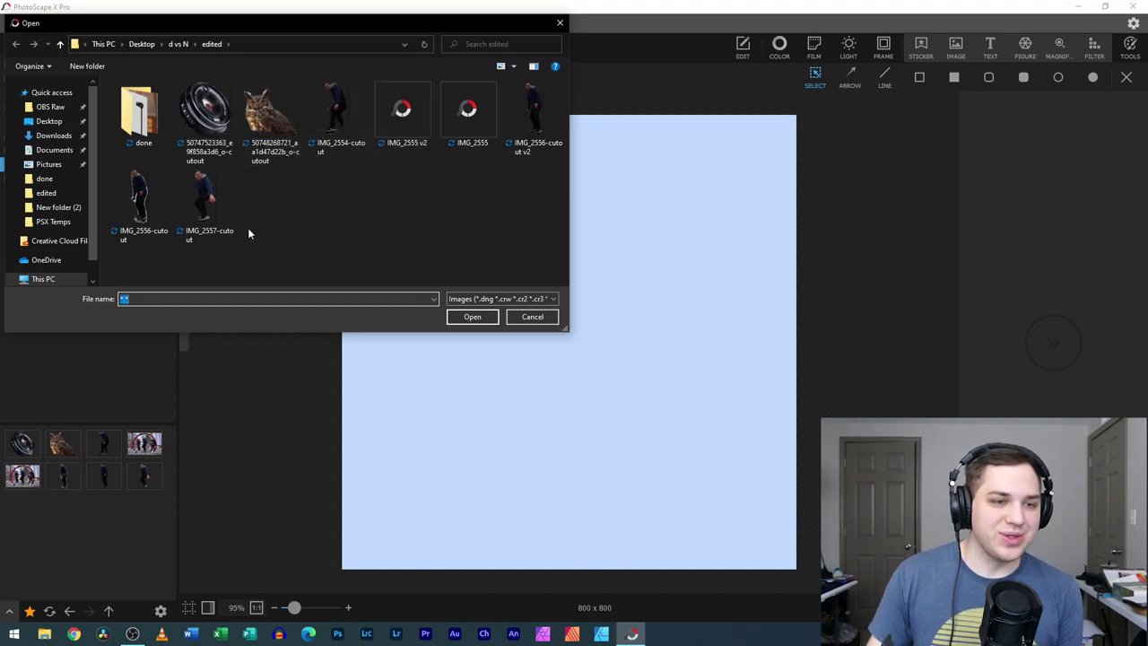
double_click(203, 199)
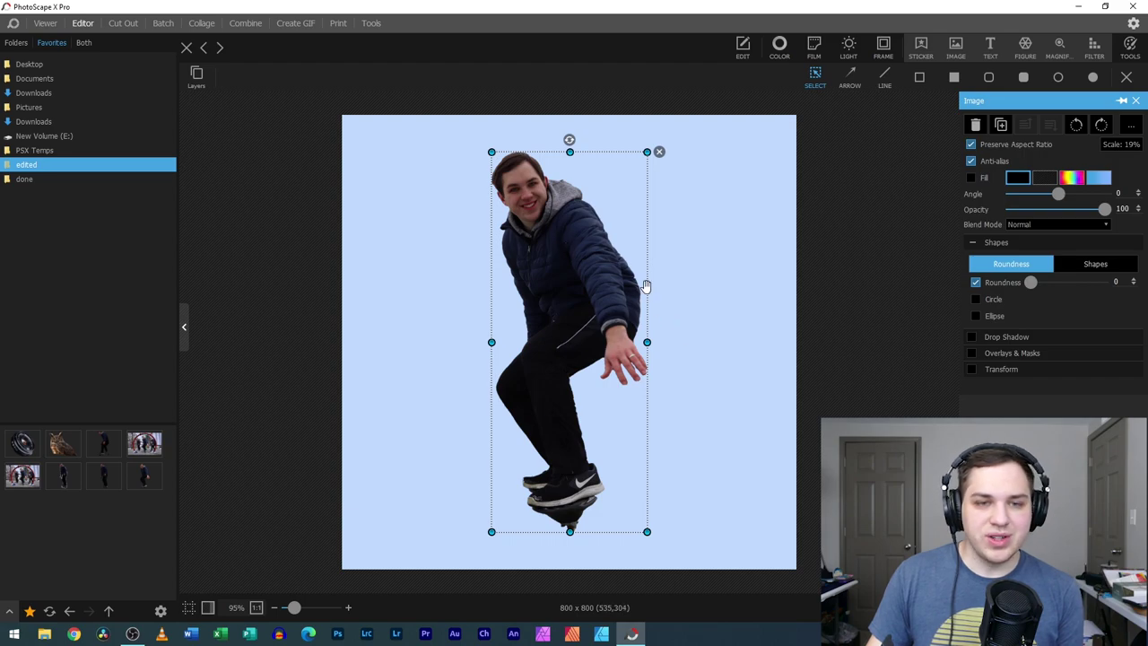
left_click(831, 325)
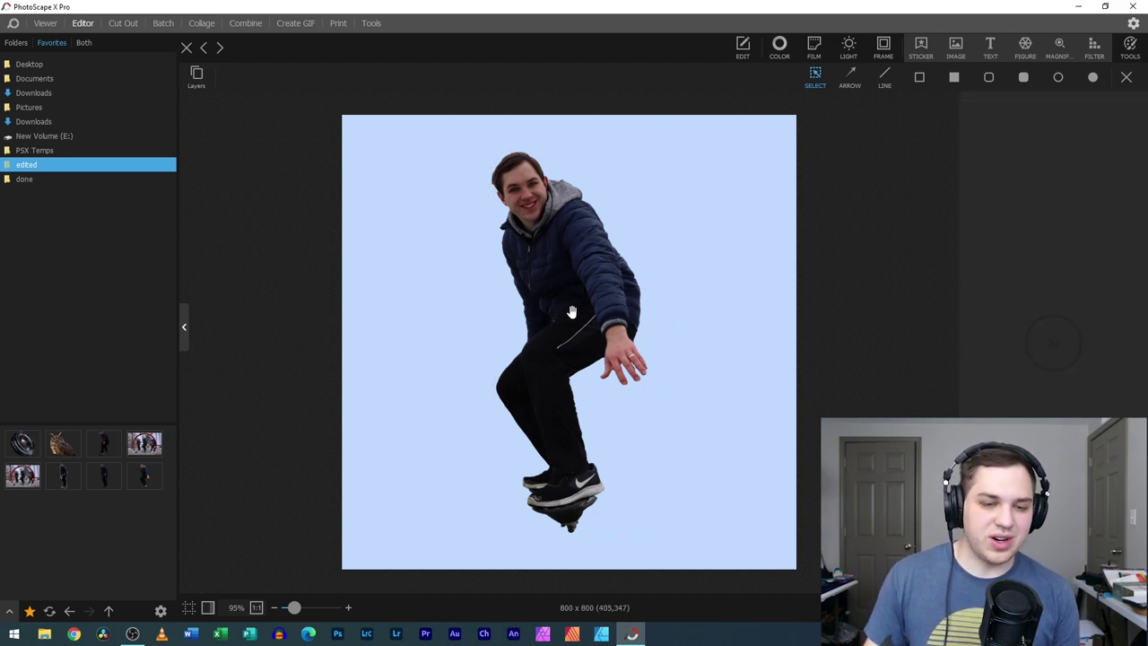
left_click_drag(573, 307, 689, 310)
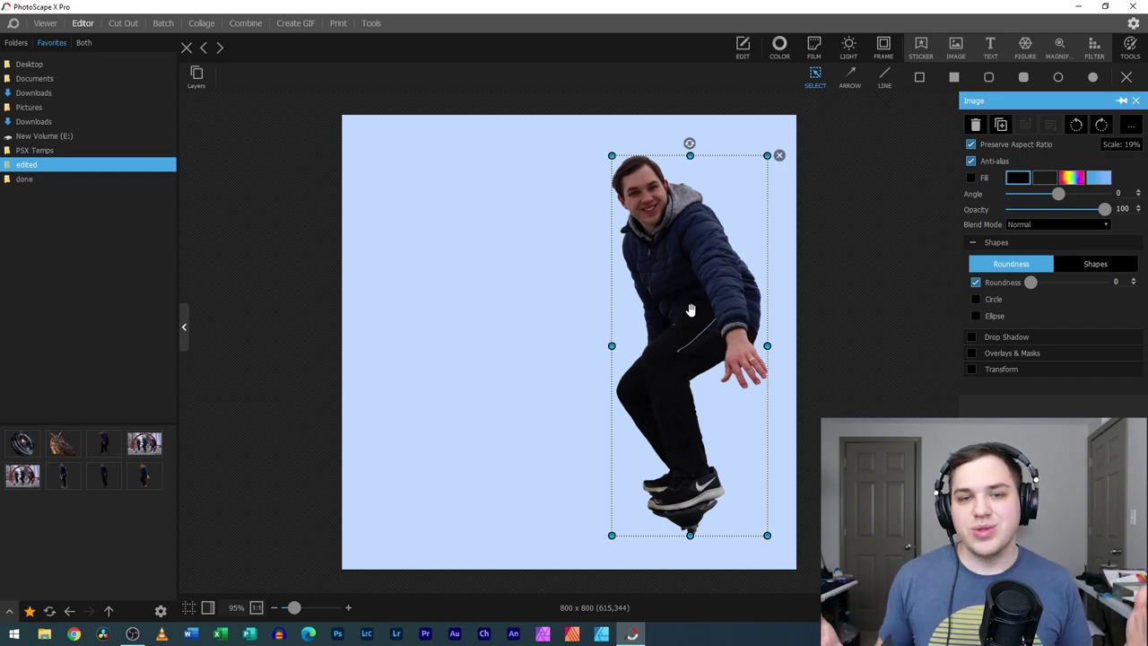
left_click(588, 255)
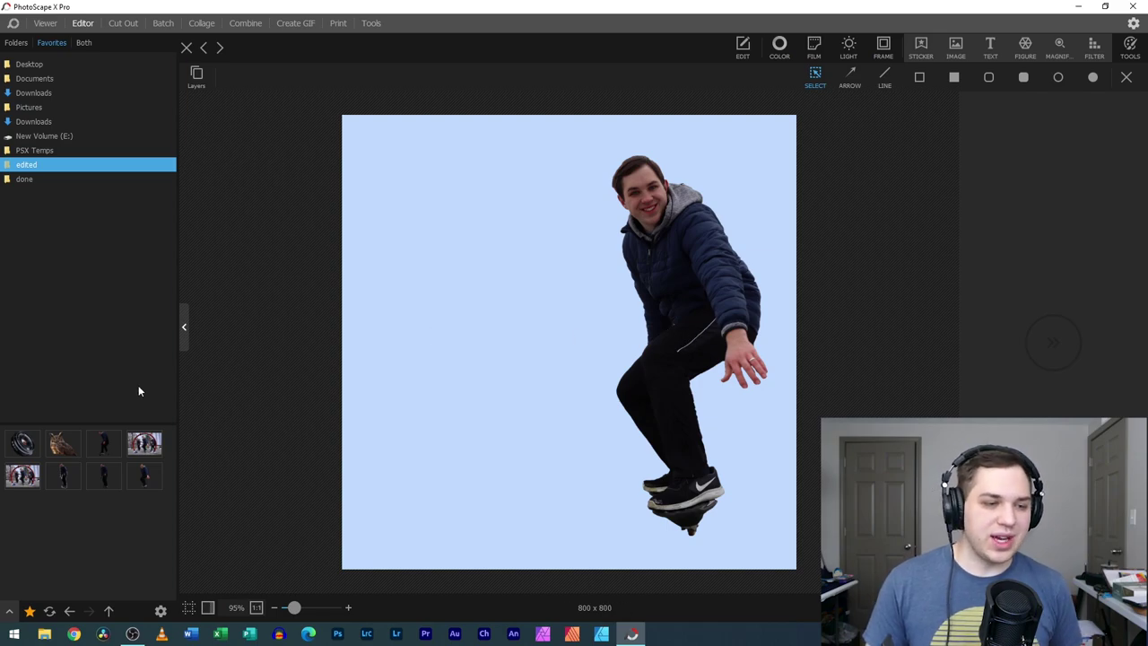
- Insert the owl cutout, scale it to 26.5%, place it left of the skateboarder, and show Layers
left_click(953, 48)
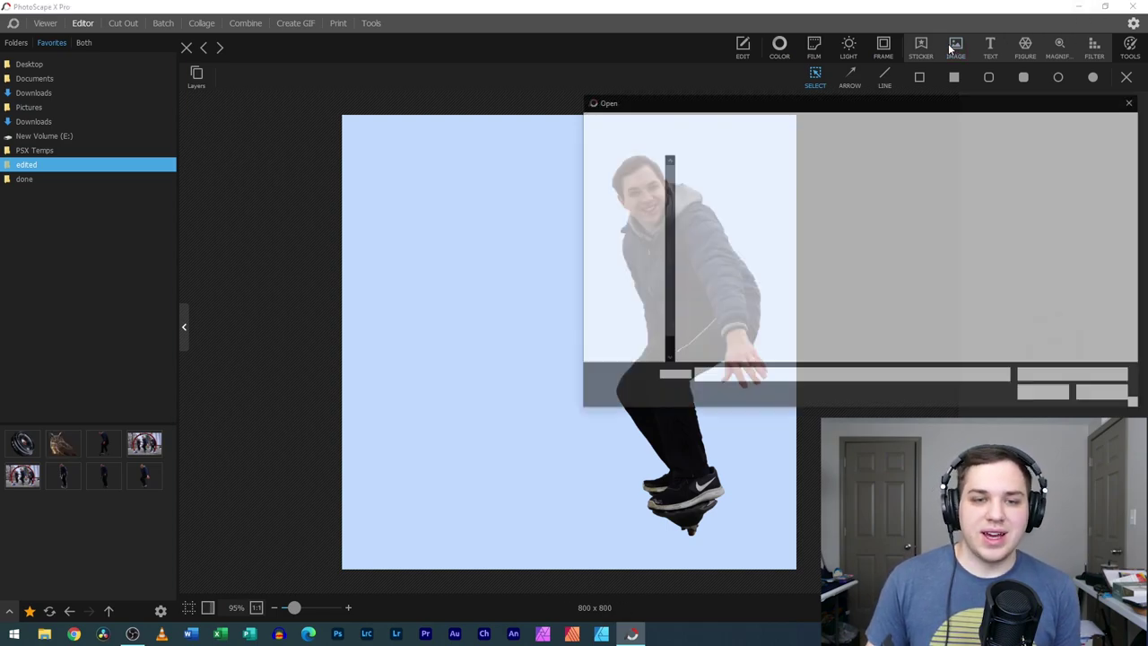
double_click(839, 201)
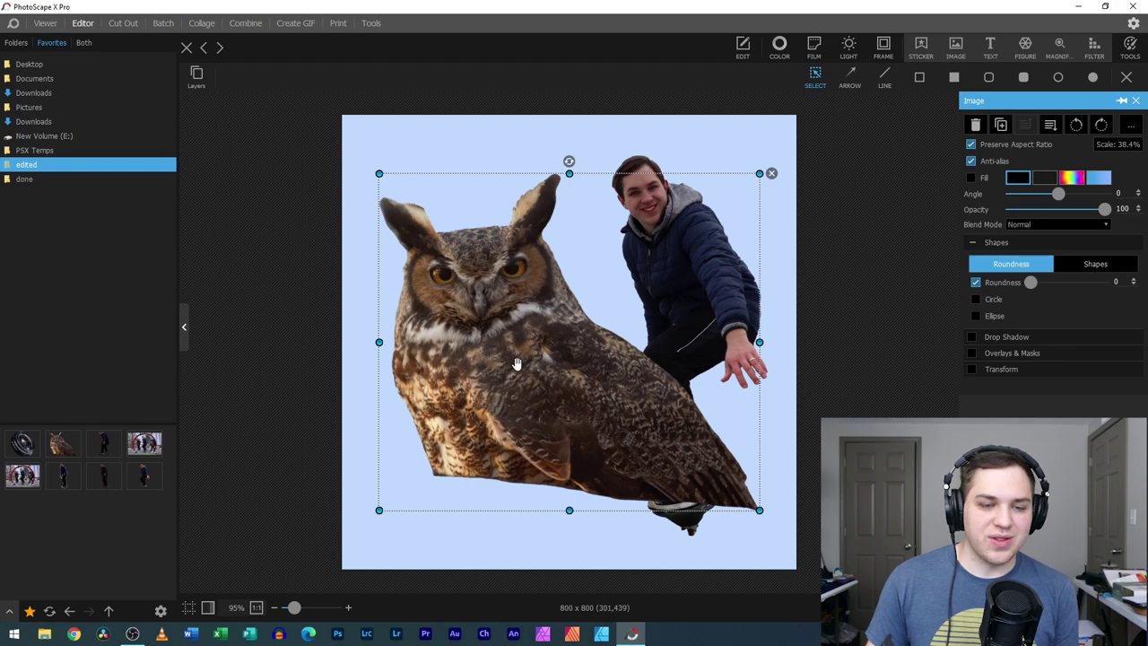
left_click_drag(517, 364, 517, 388)
left_click_drag(759, 197, 638, 302)
left_click_drag(466, 362, 465, 289)
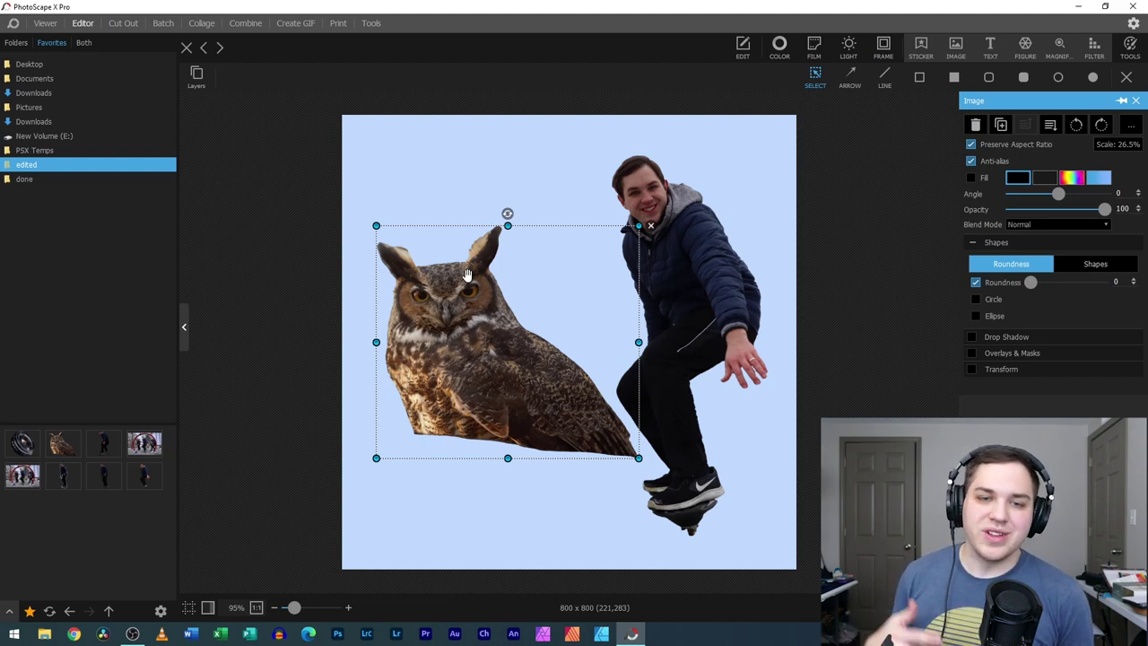
left_click(197, 79)
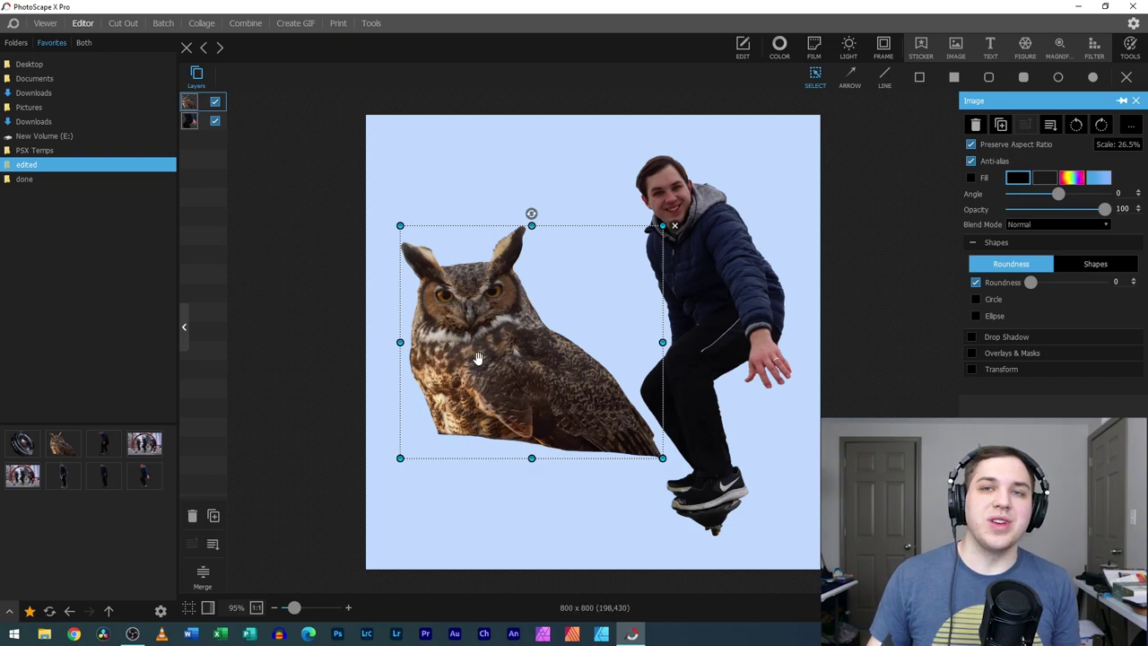
- Put the person's layer above the owl, then move the person left of the owl
left_click_drag(484, 359, 684, 243)
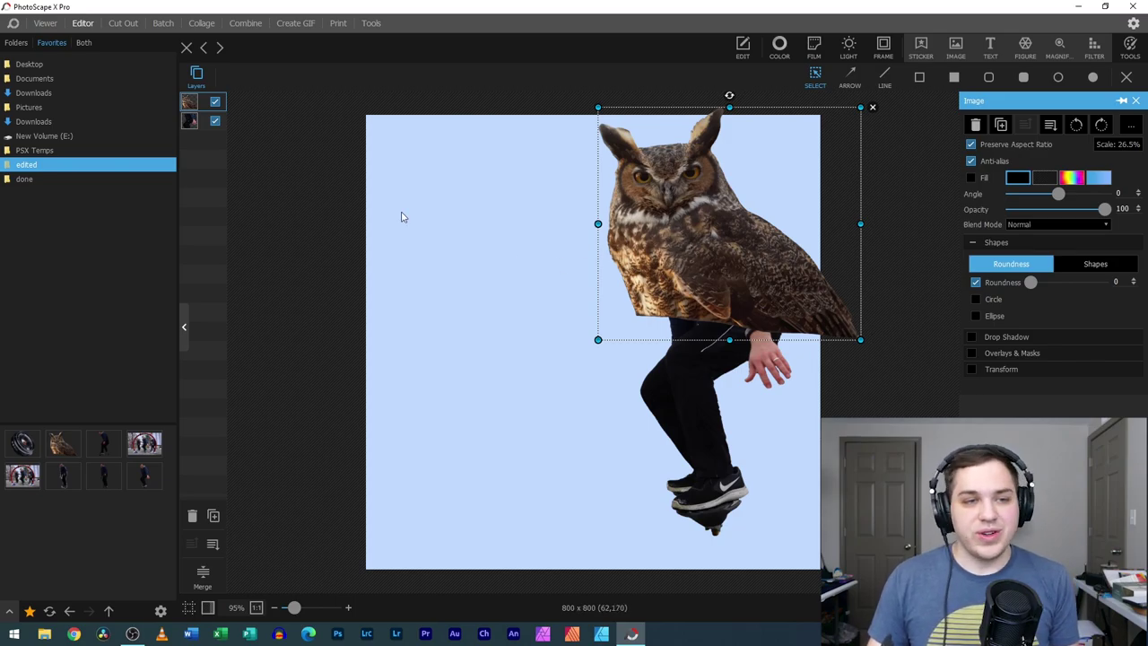
left_click(191, 125)
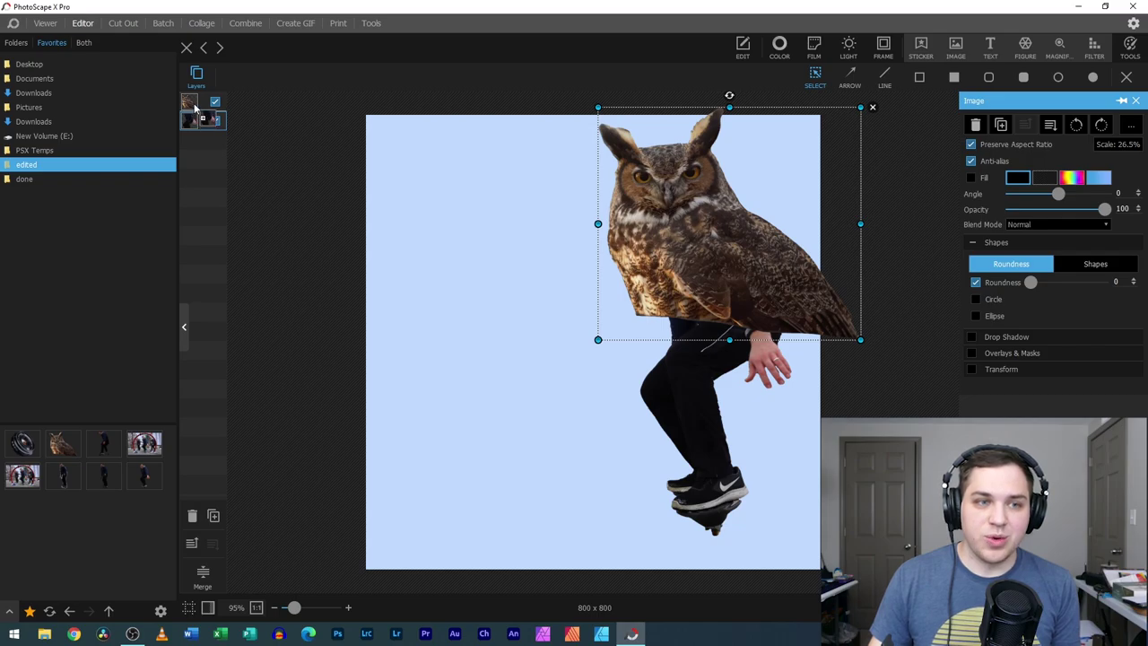
left_click_drag(195, 100, 194, 99)
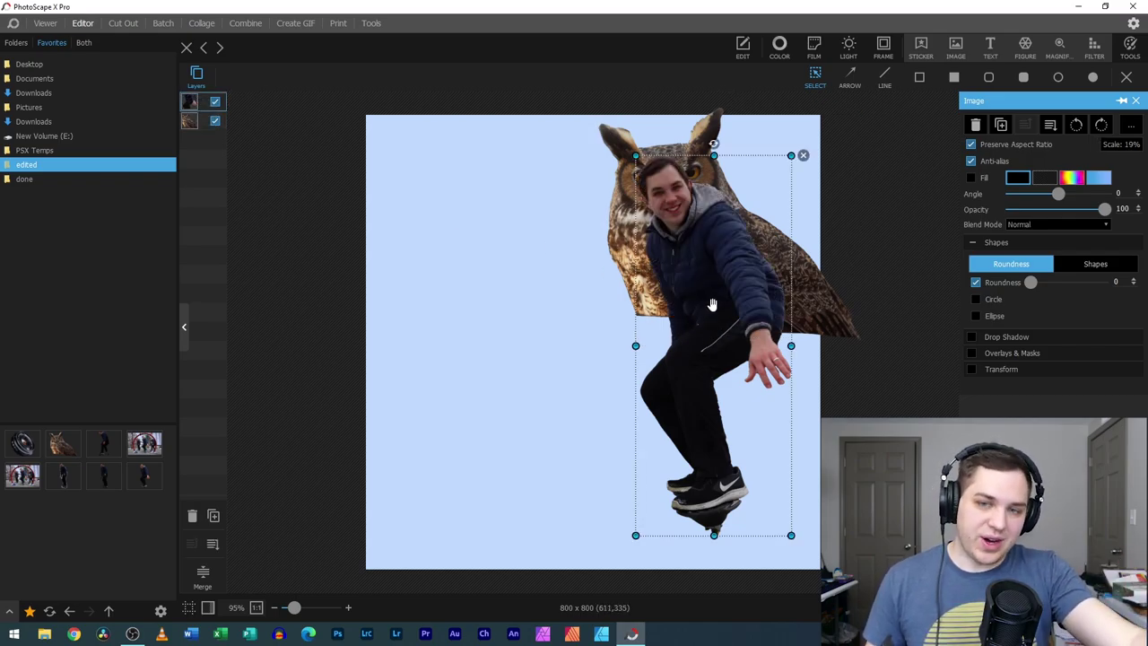
left_click(1051, 126)
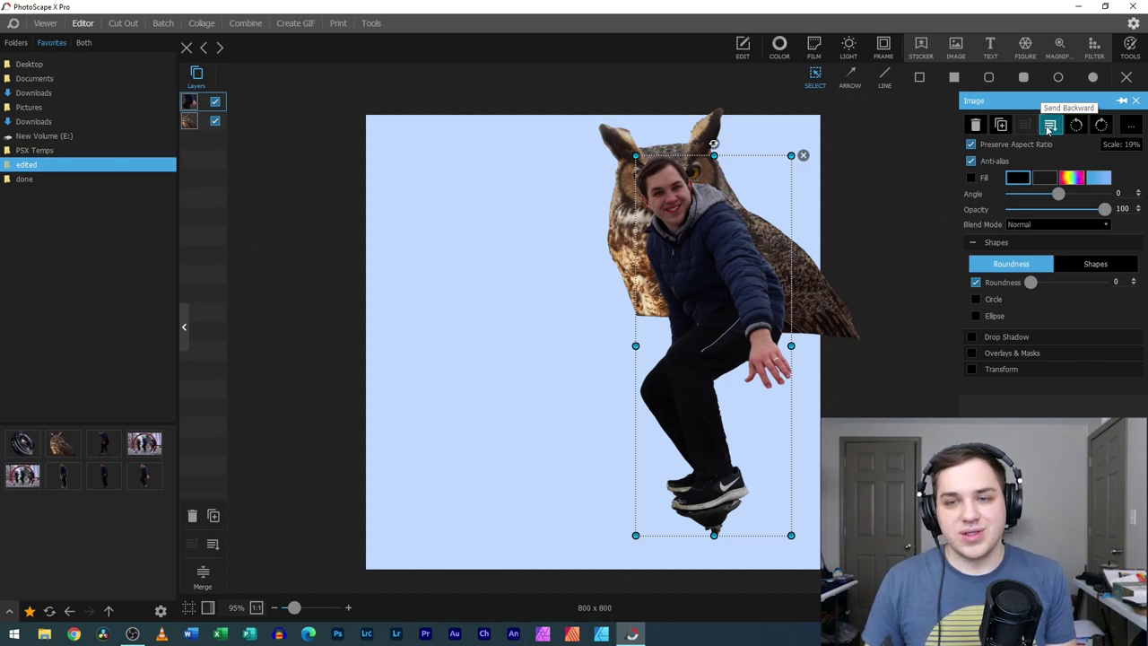
left_click(1051, 126)
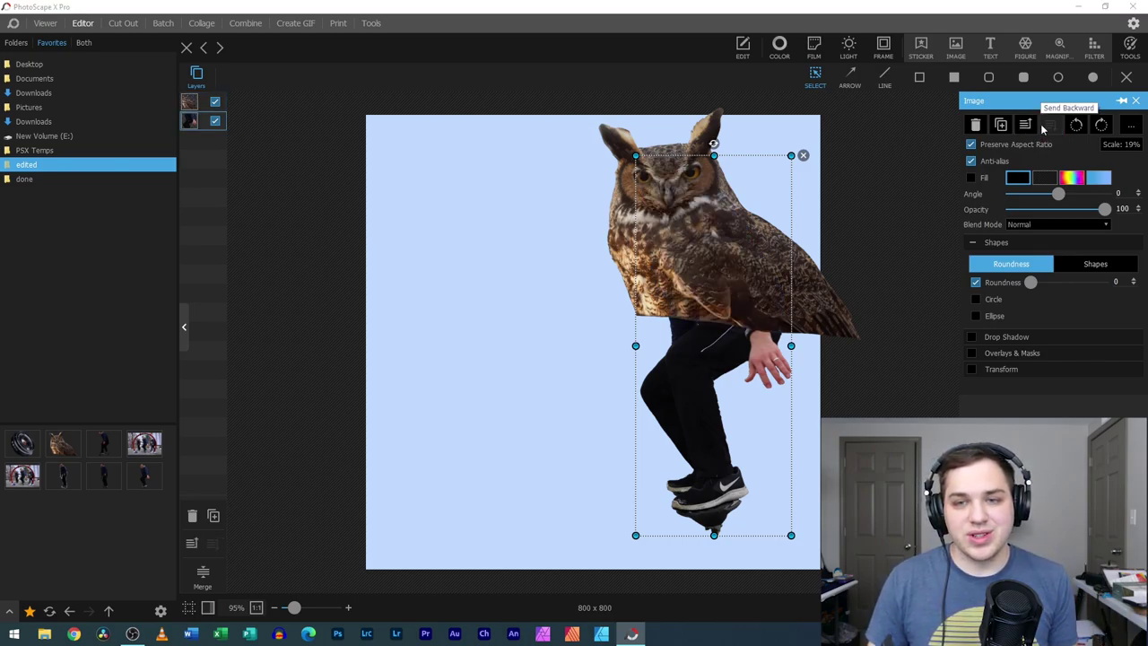
left_click(1028, 125)
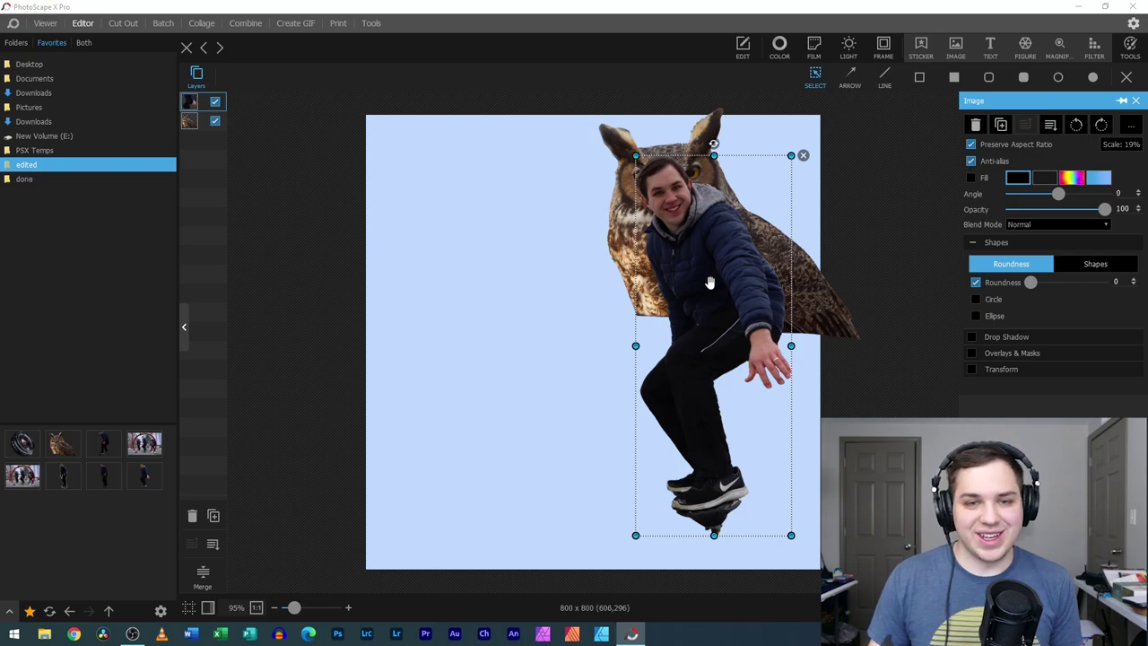
left_click_drag(706, 279, 523, 276)
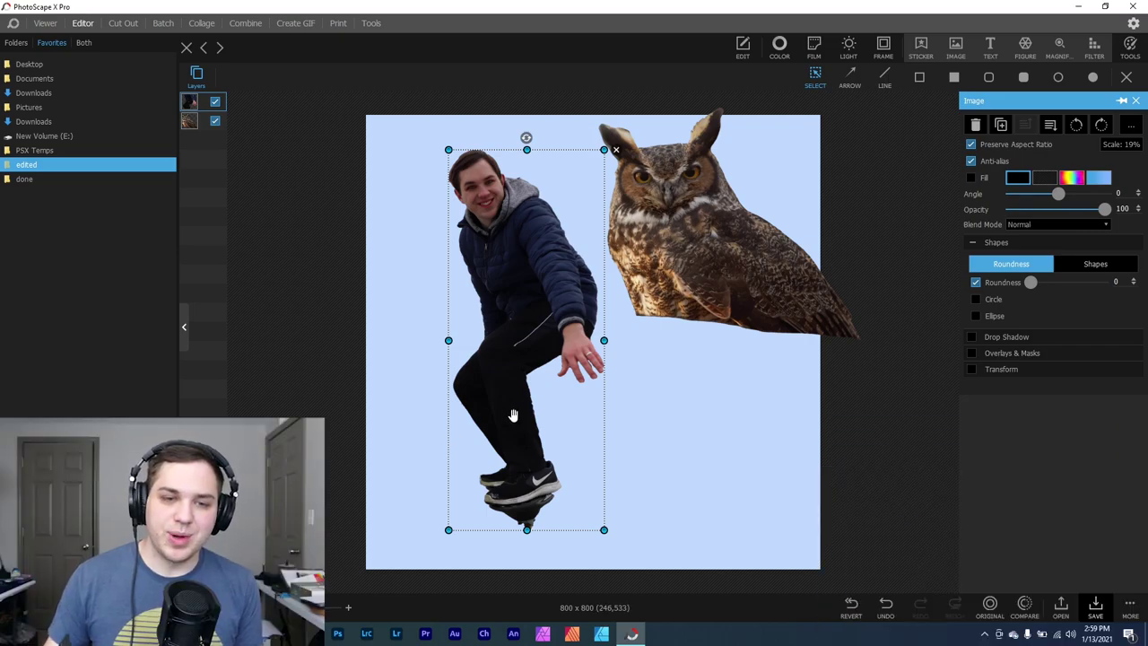
left_click(1132, 609)
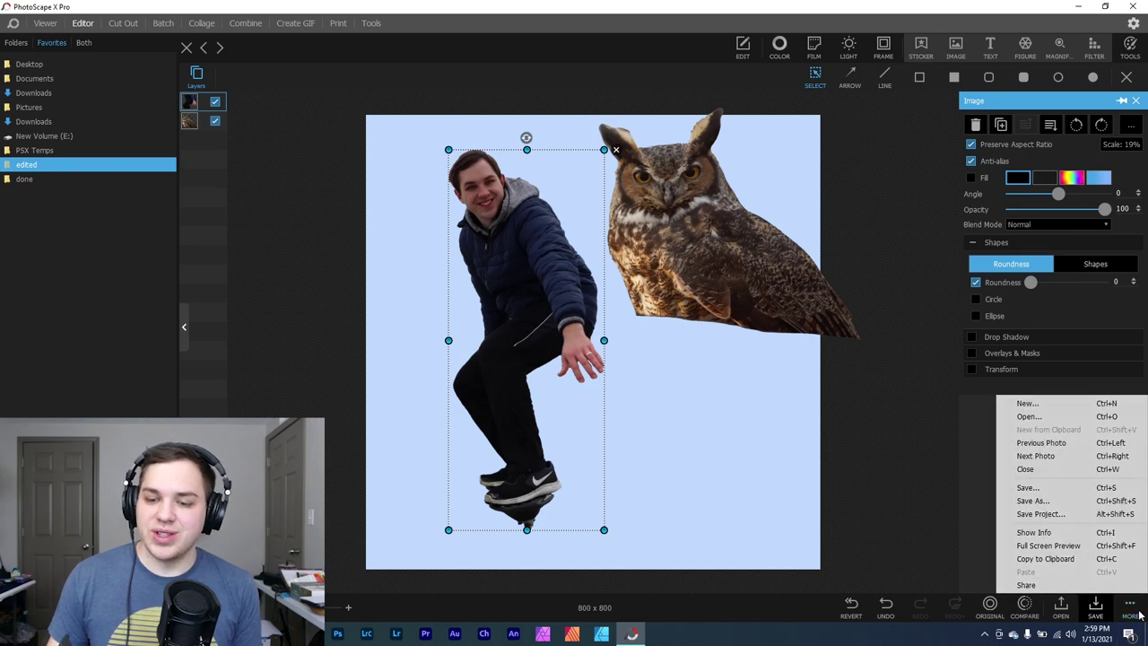
left_click(1061, 515)
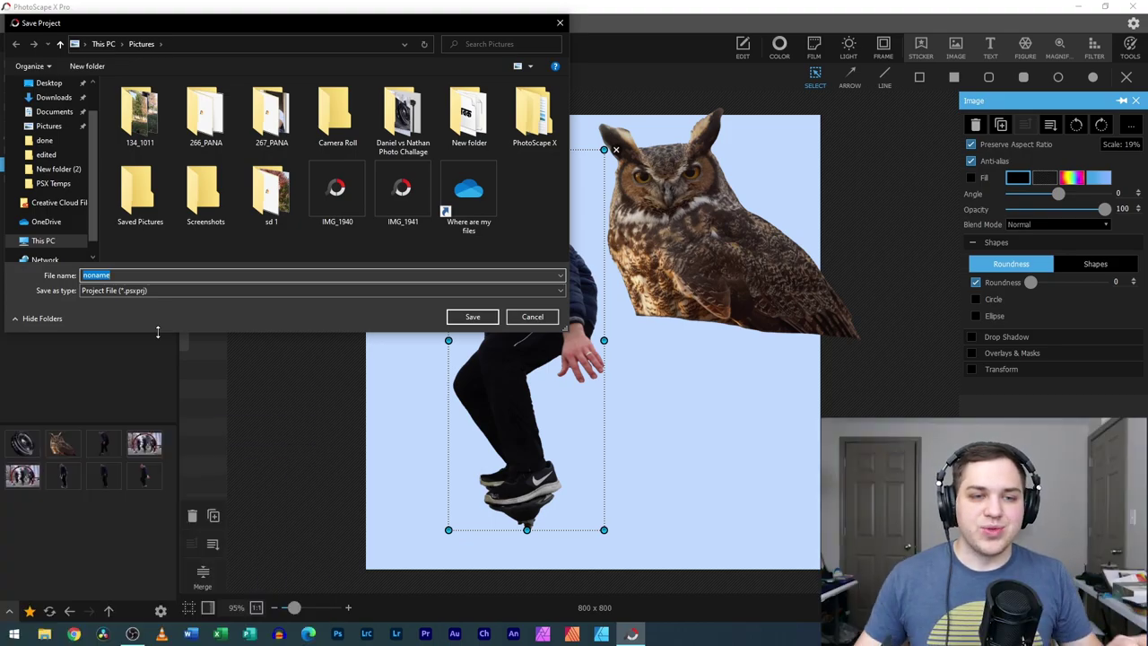
left_click(533, 319)
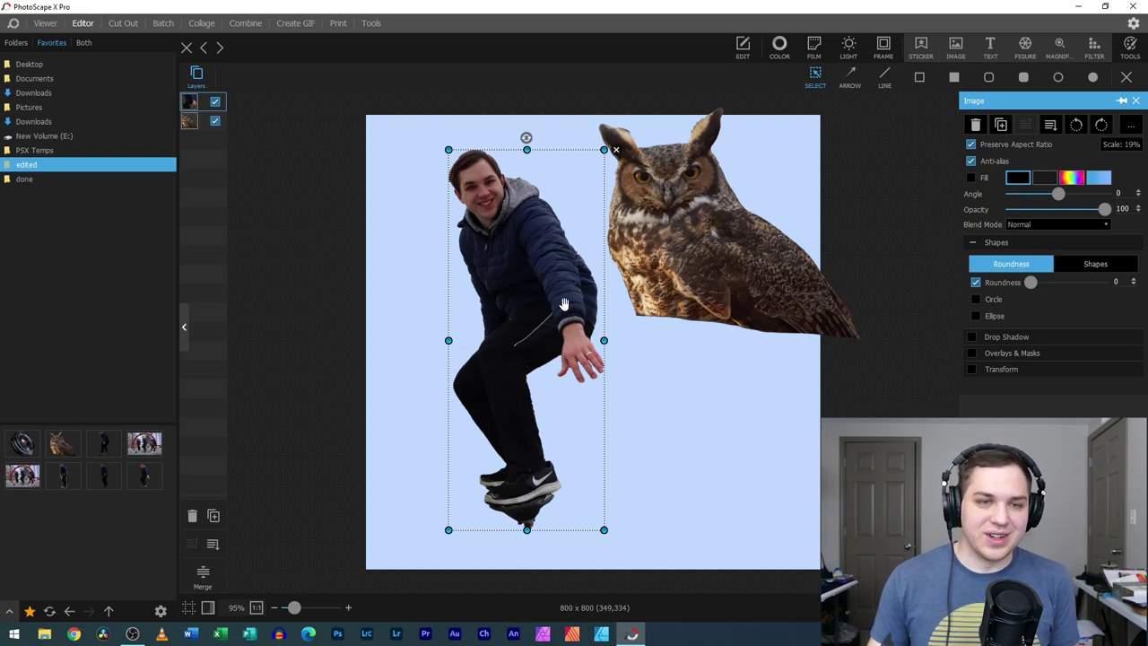
- Delete the skateboarder image and centre the owl on the canvas
left_click_drag(688, 258, 765, 264)
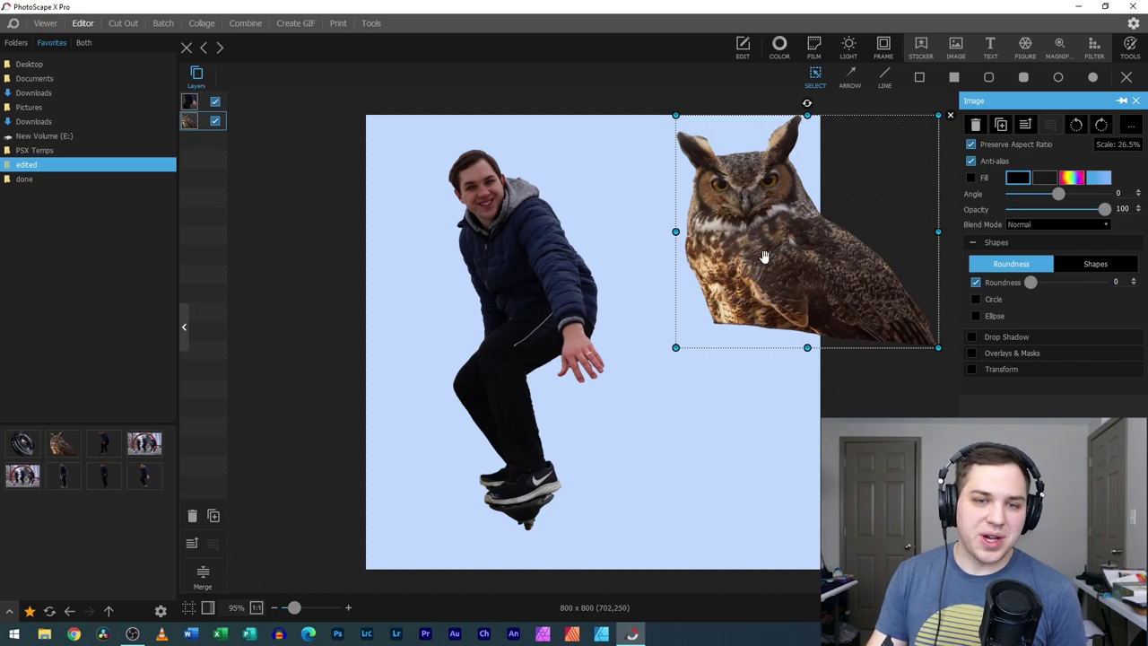
left_click(544, 262)
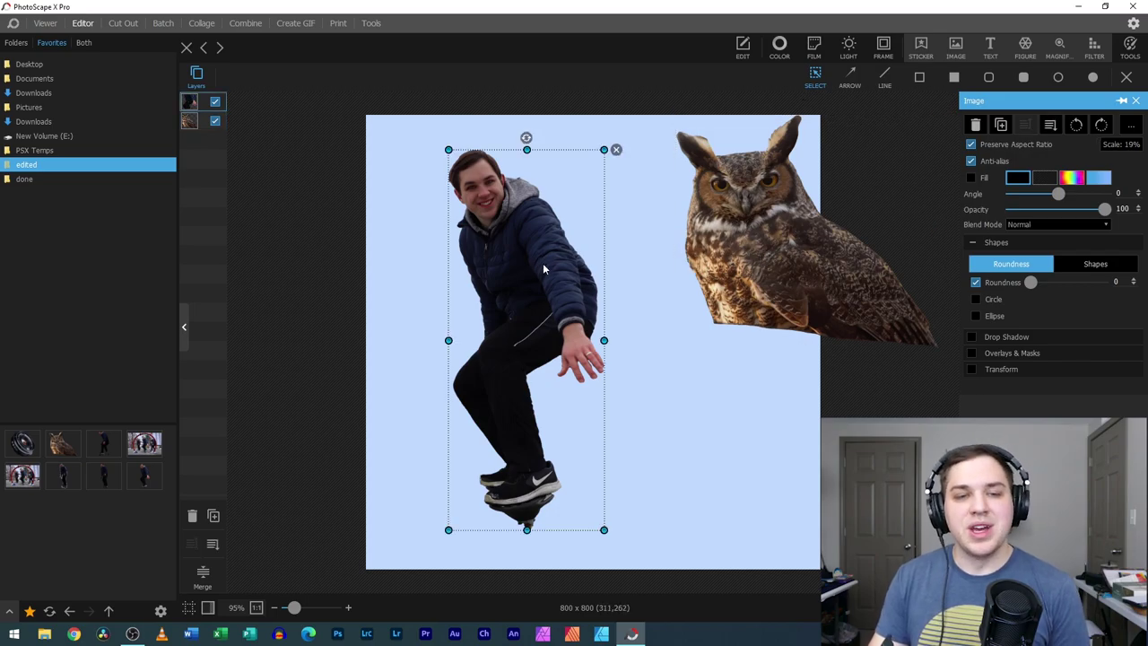
left_click(616, 151)
left_click_drag(801, 269, 588, 370)
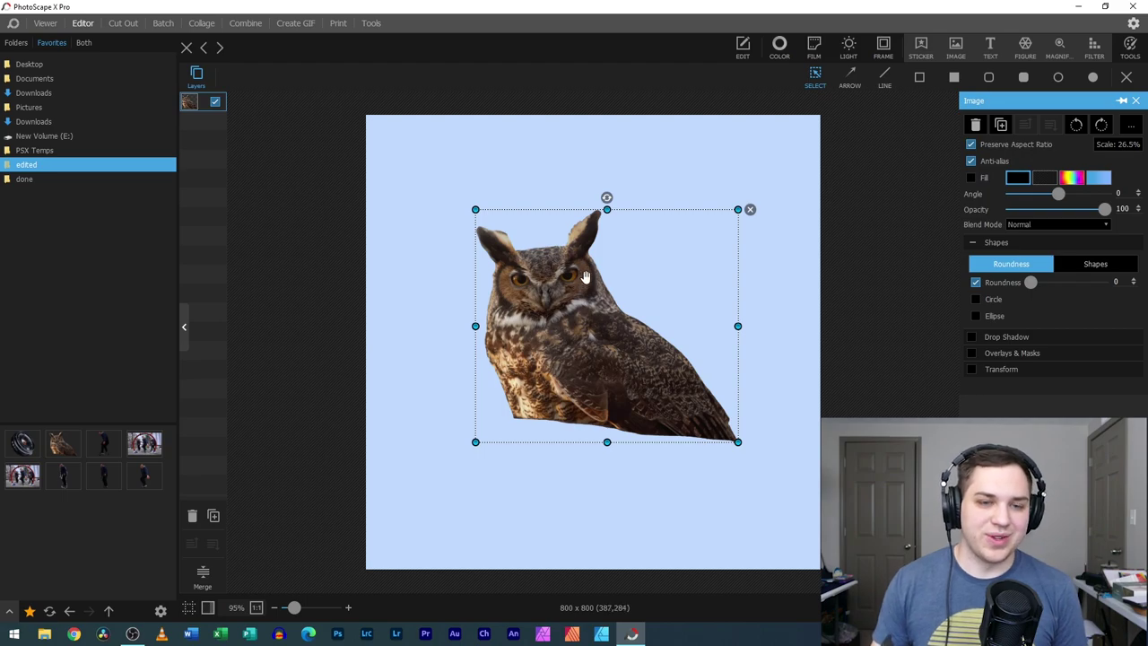
- Inspect the owl up close, then zoom back out to 129% and bring up the Tools panel
scroll(295, 608, "up", 5)
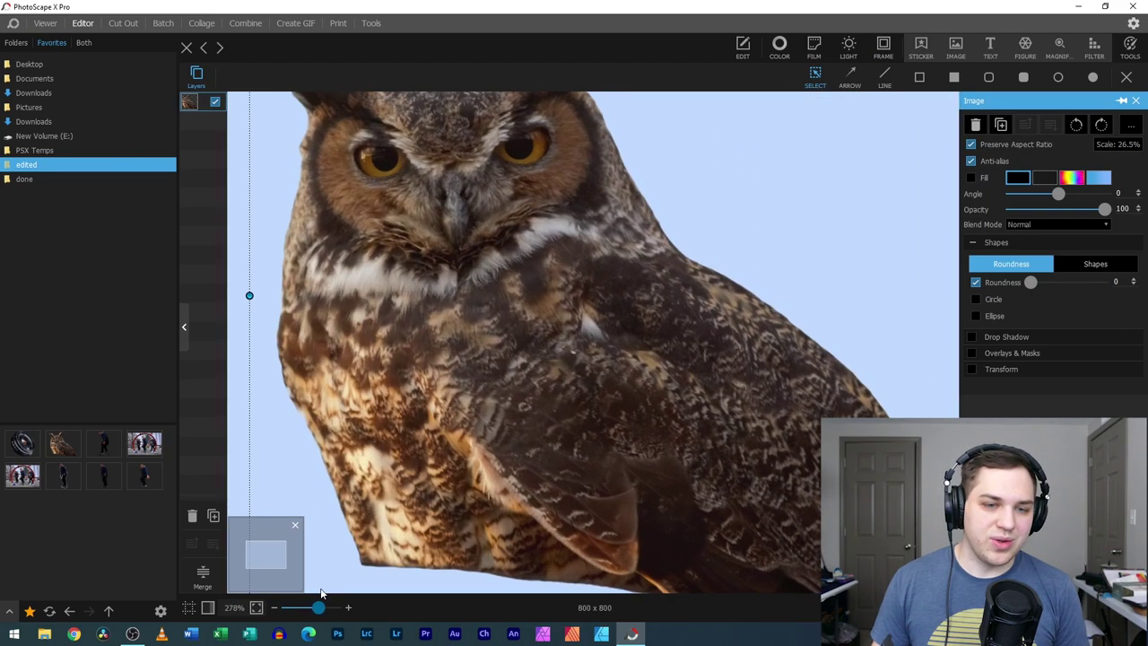
left_click_drag(286, 560, 280, 551)
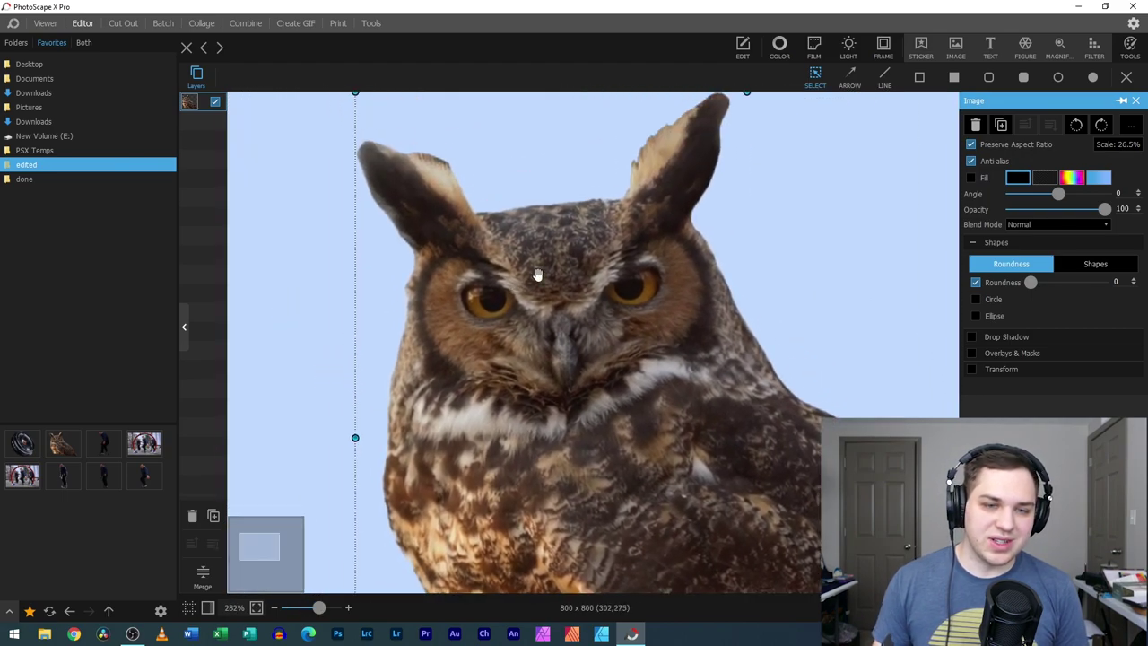
left_click_drag(319, 607, 301, 606)
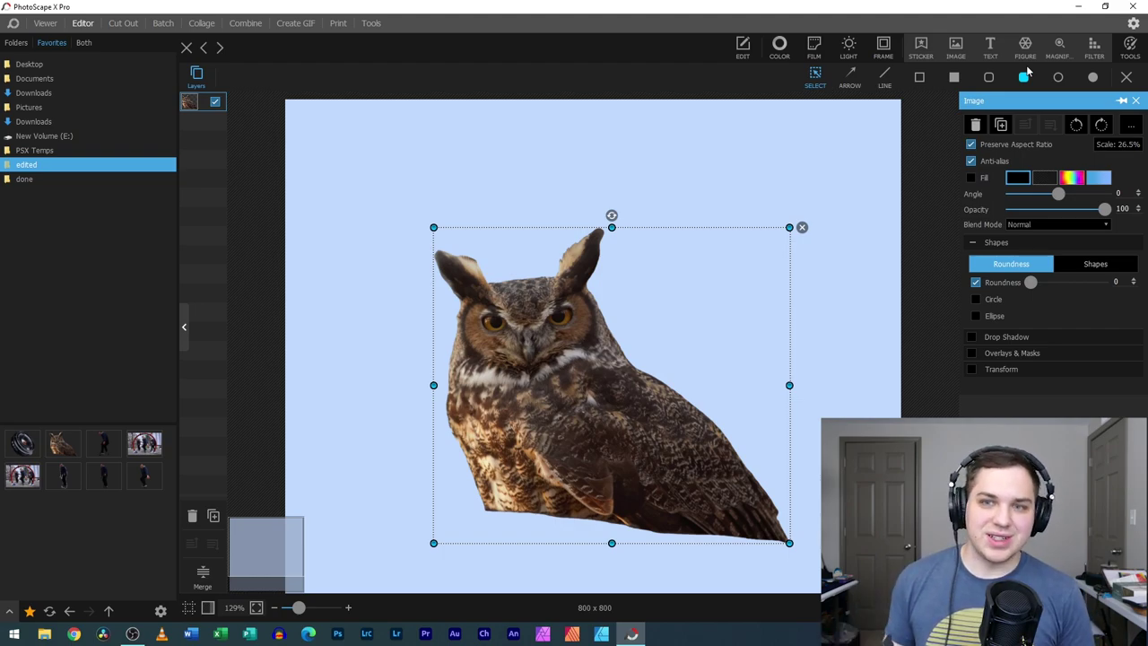
left_click(1130, 46)
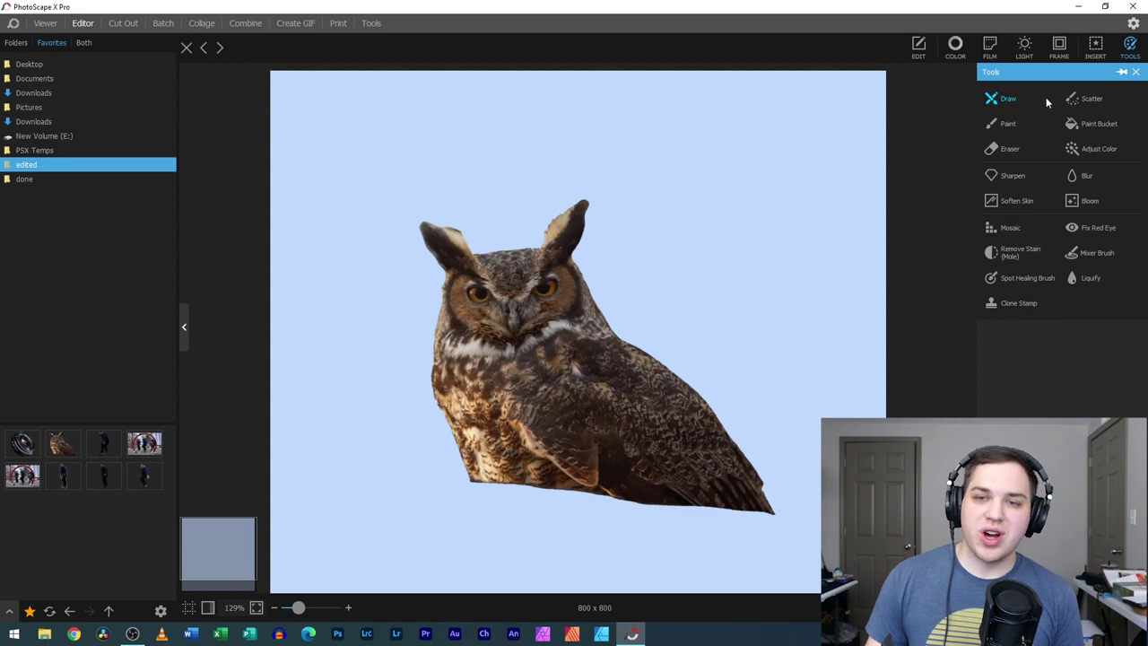
- Paint-bucket the background orange, brightened from a brown sampled off the owl, at tolerance 50
left_click(1076, 125)
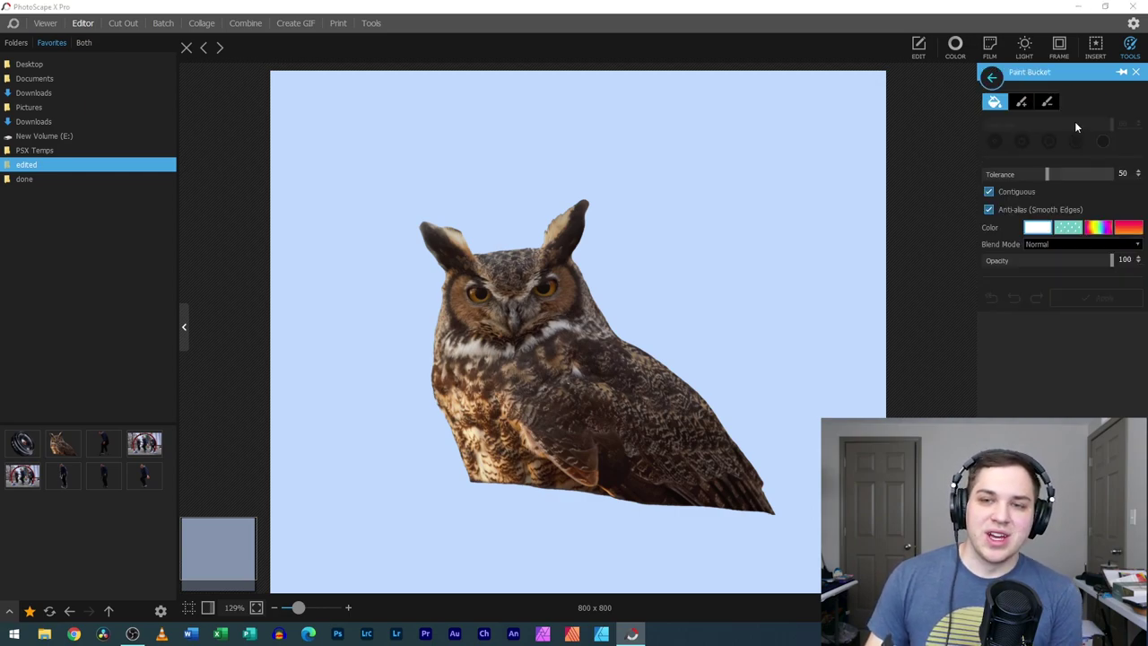
left_click(1039, 228)
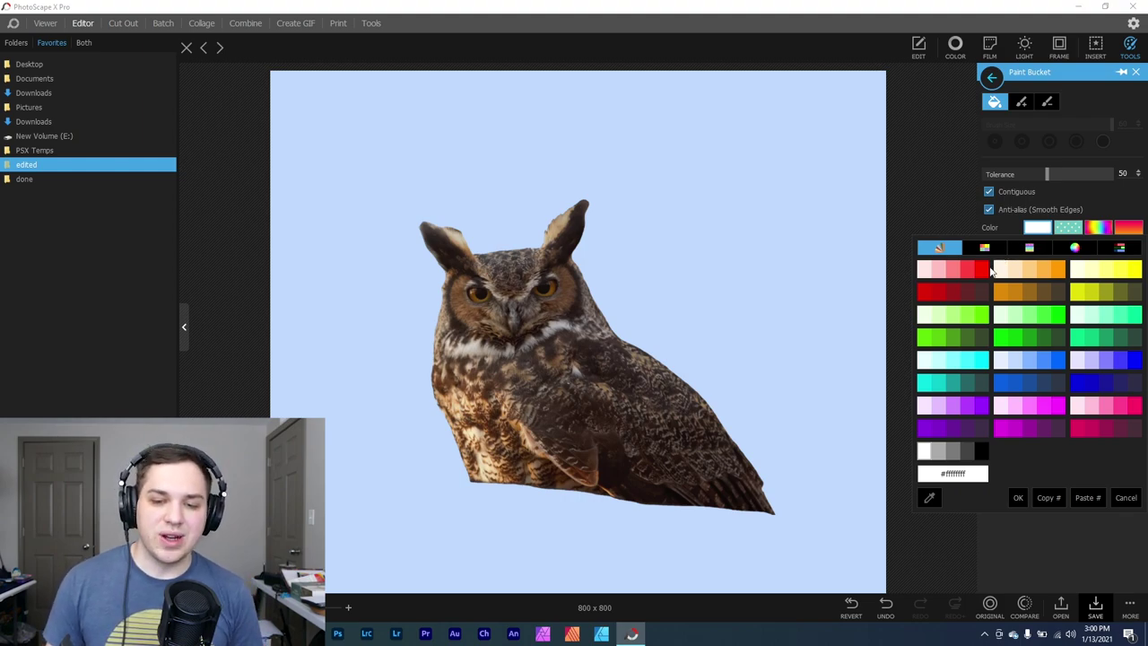
left_click(929, 500)
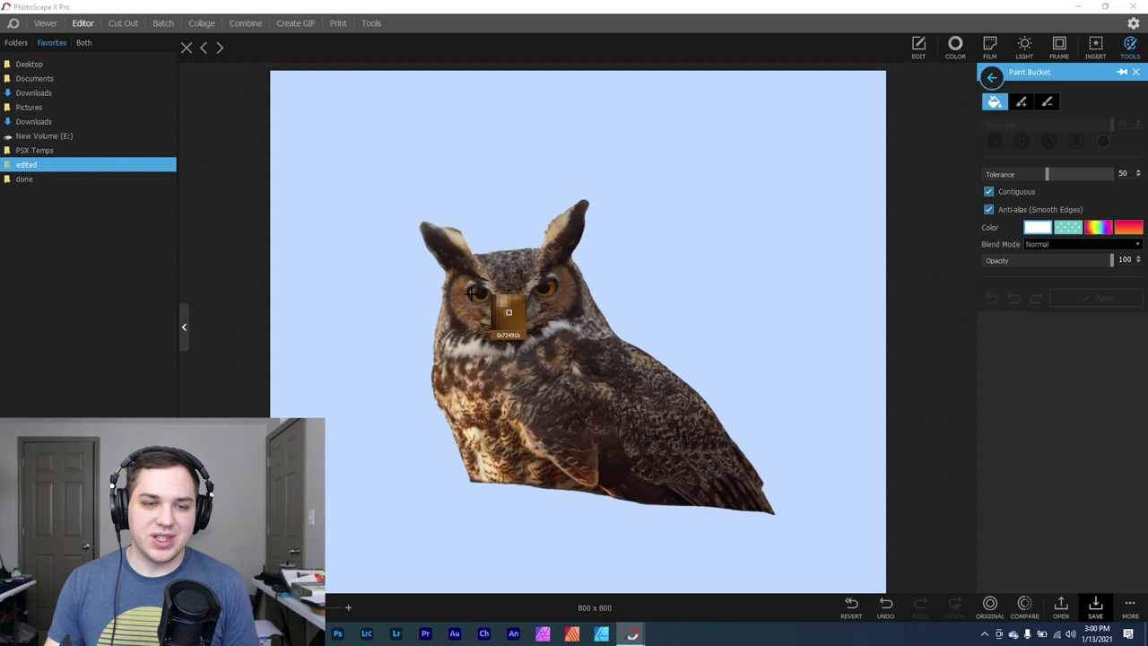
left_click(474, 296)
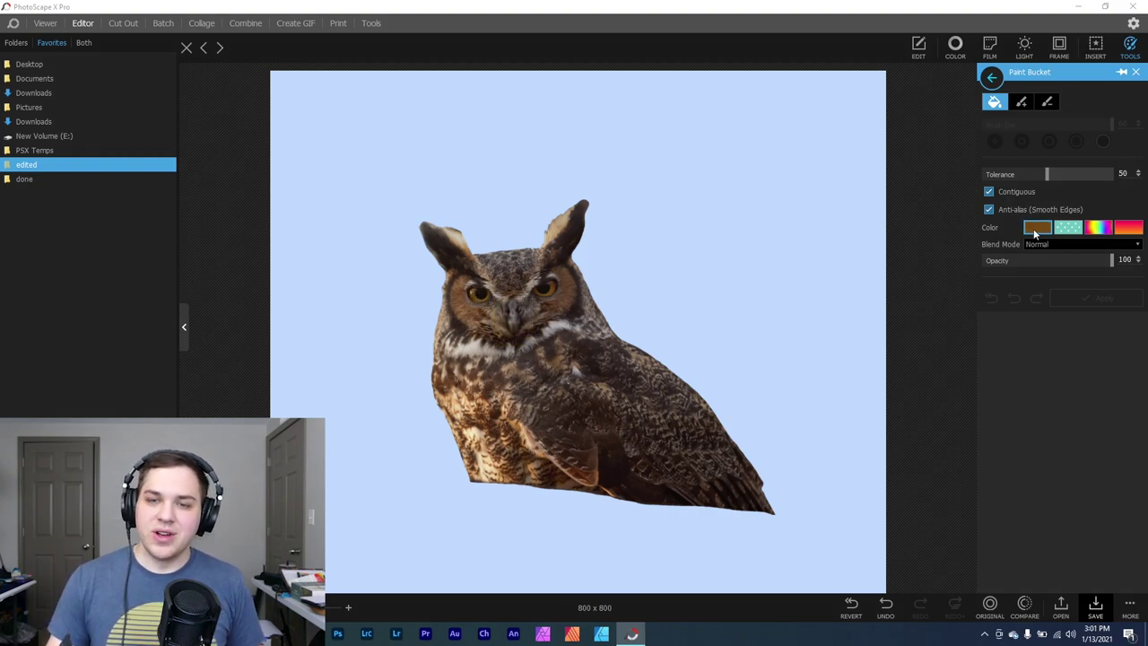
left_click(1035, 229)
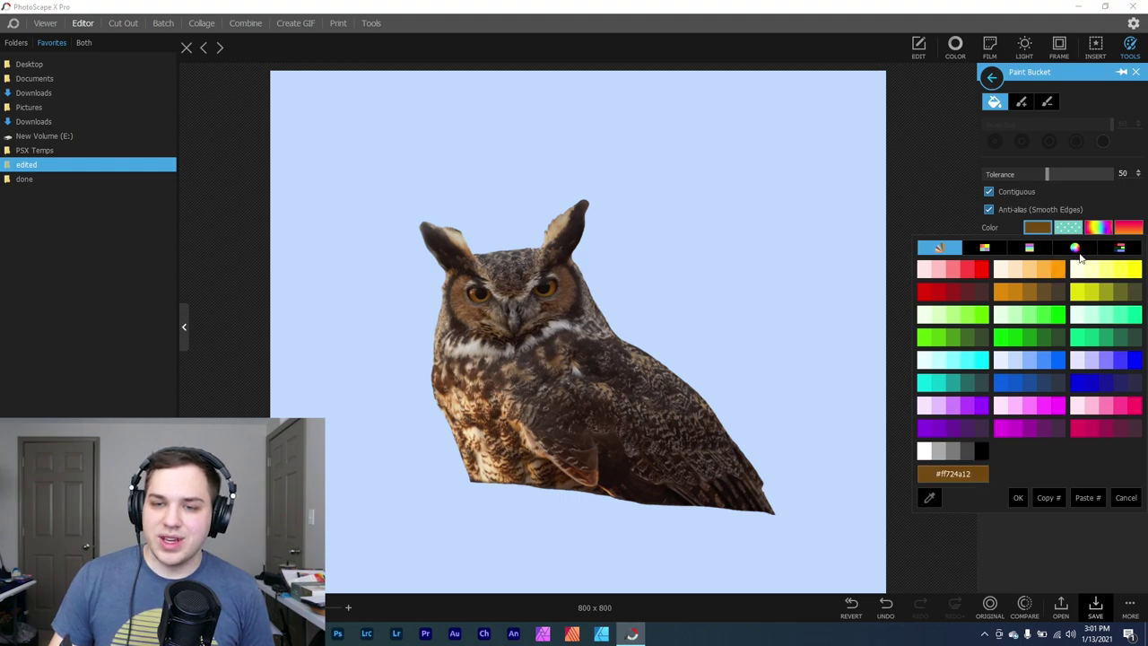
left_click(1075, 248)
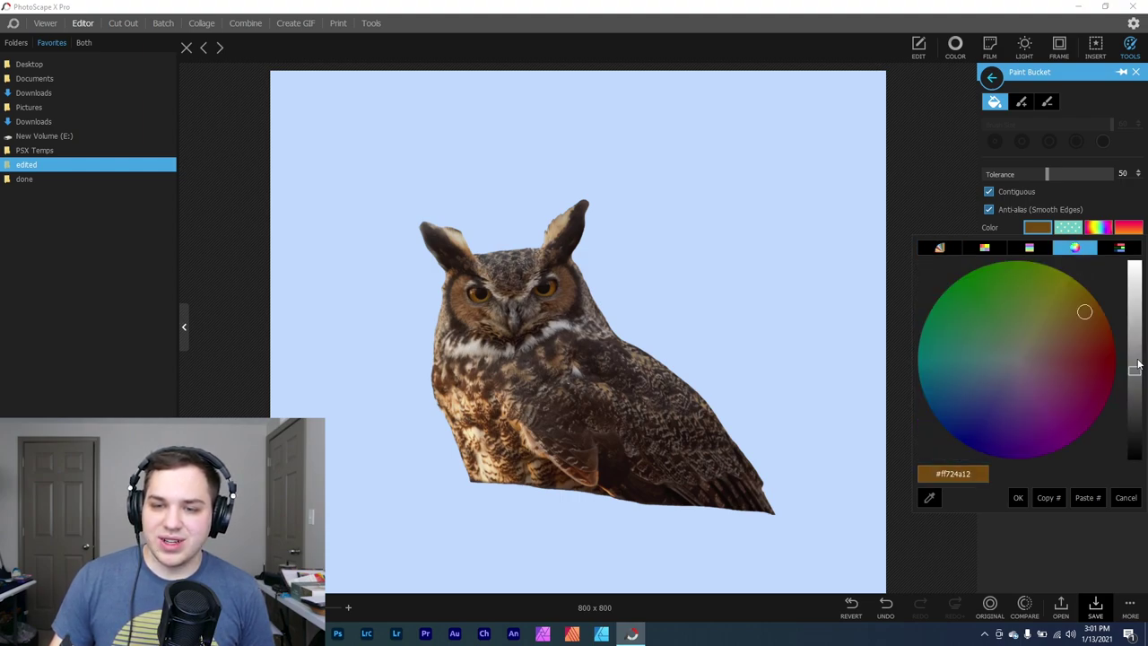
left_click_drag(1134, 372, 1134, 327)
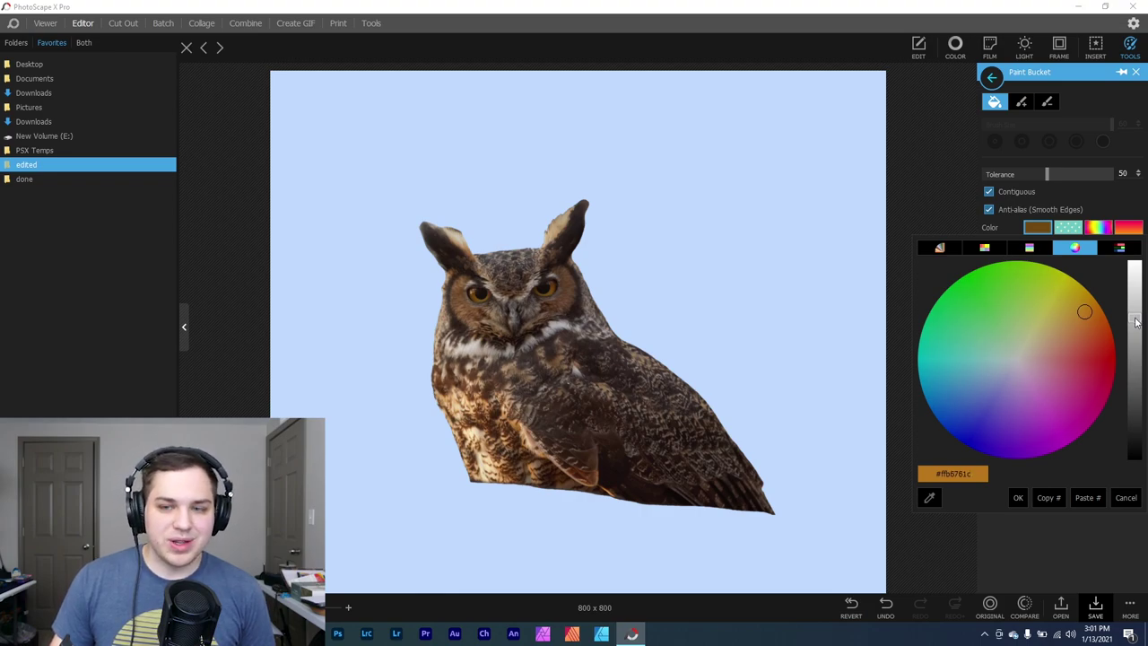
left_click(1018, 497)
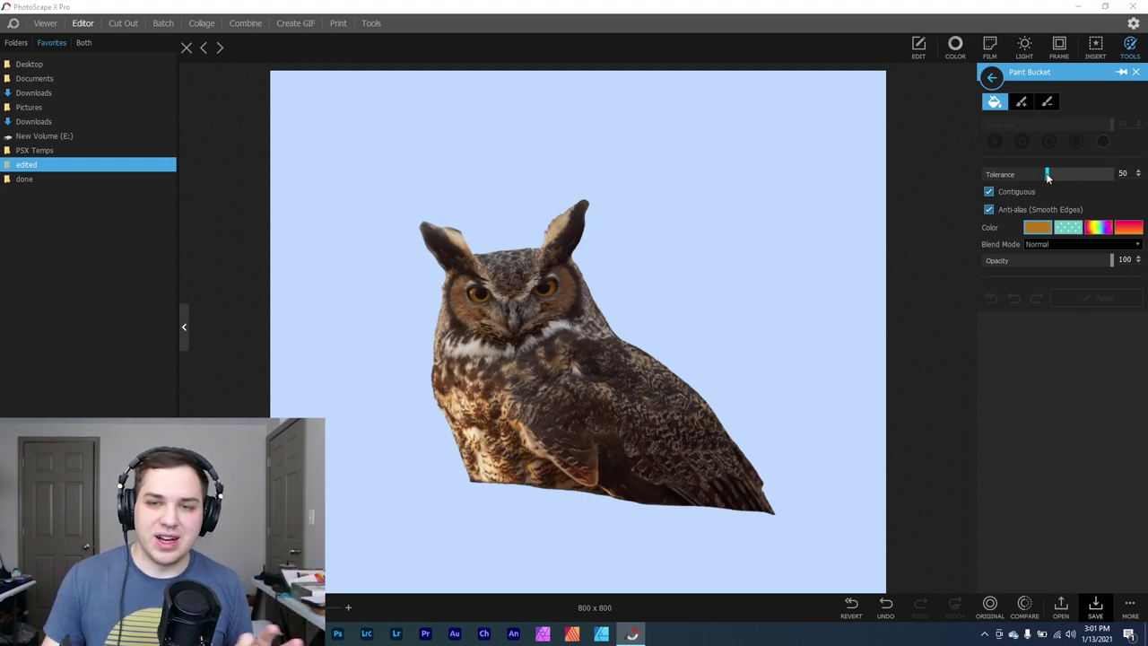
left_click(680, 140)
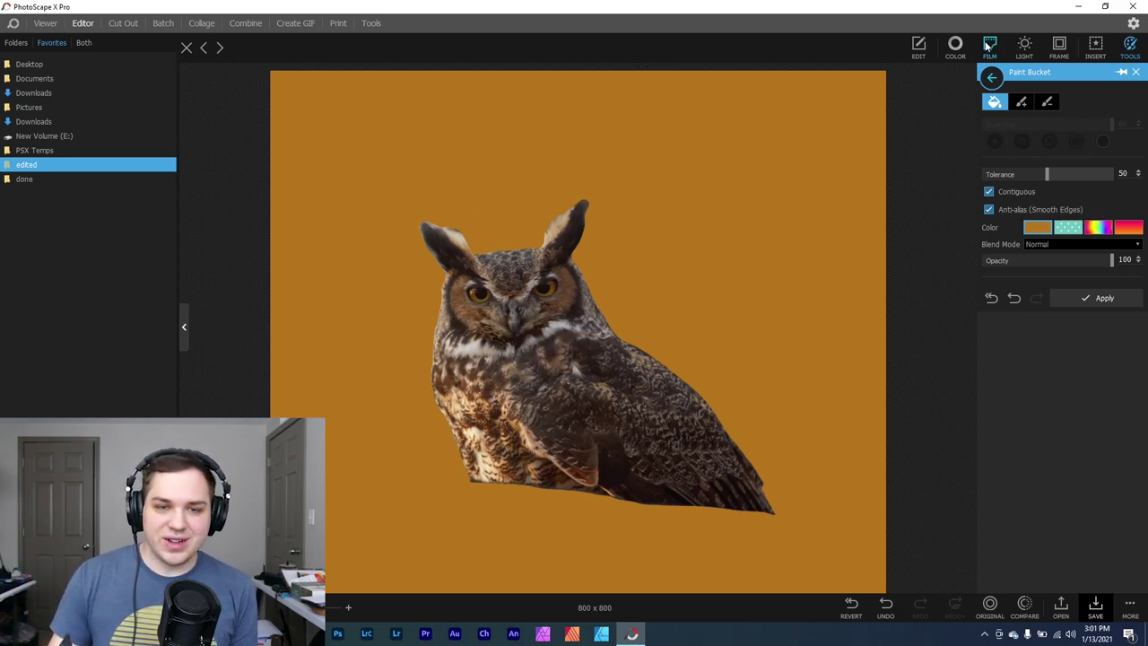
- Finish the fill and return to the Insert mode for arranging the owl
left_click(919, 46)
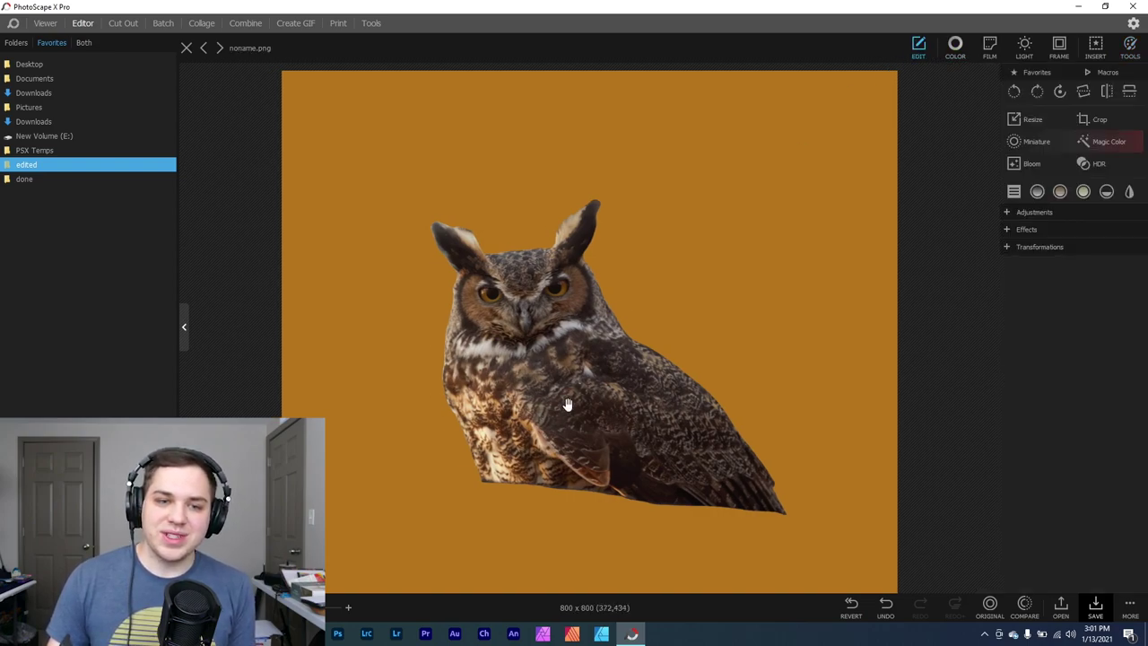
left_click(1097, 50)
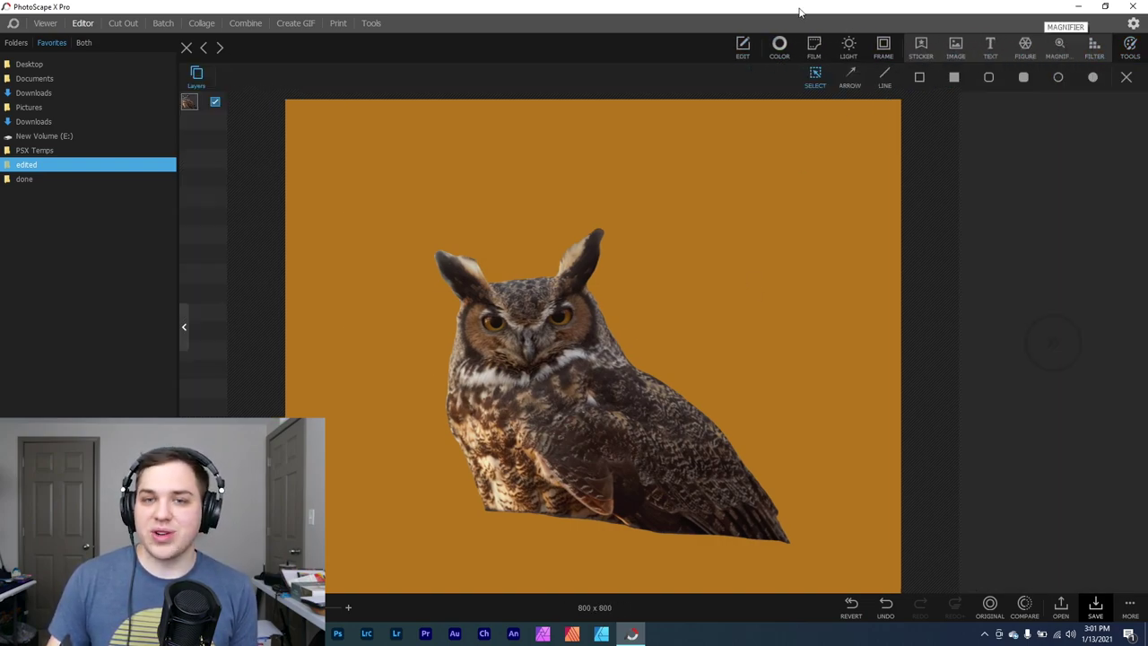
left_click(1129, 46)
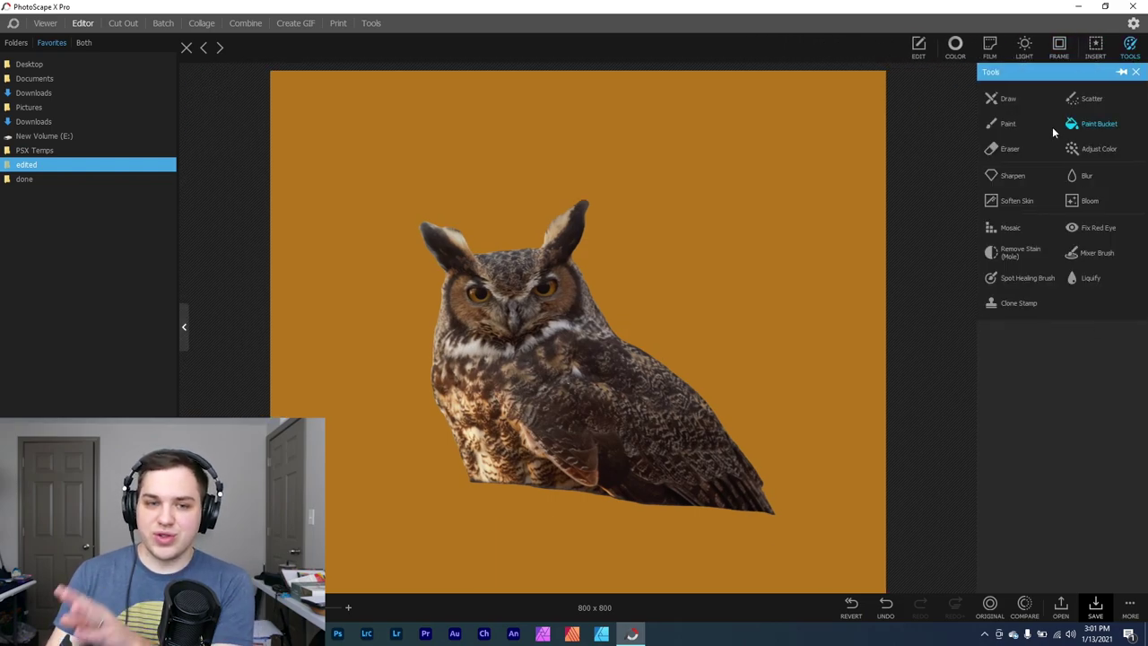
key("ctrl+z")
key("ctrl+y")
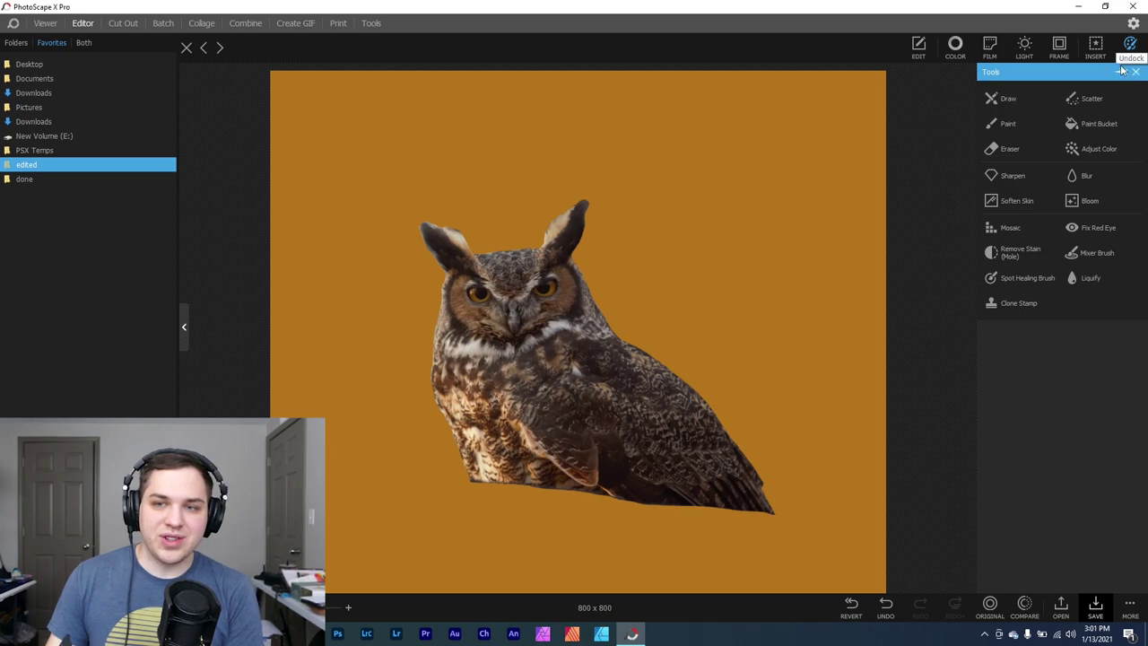
left_click(1099, 46)
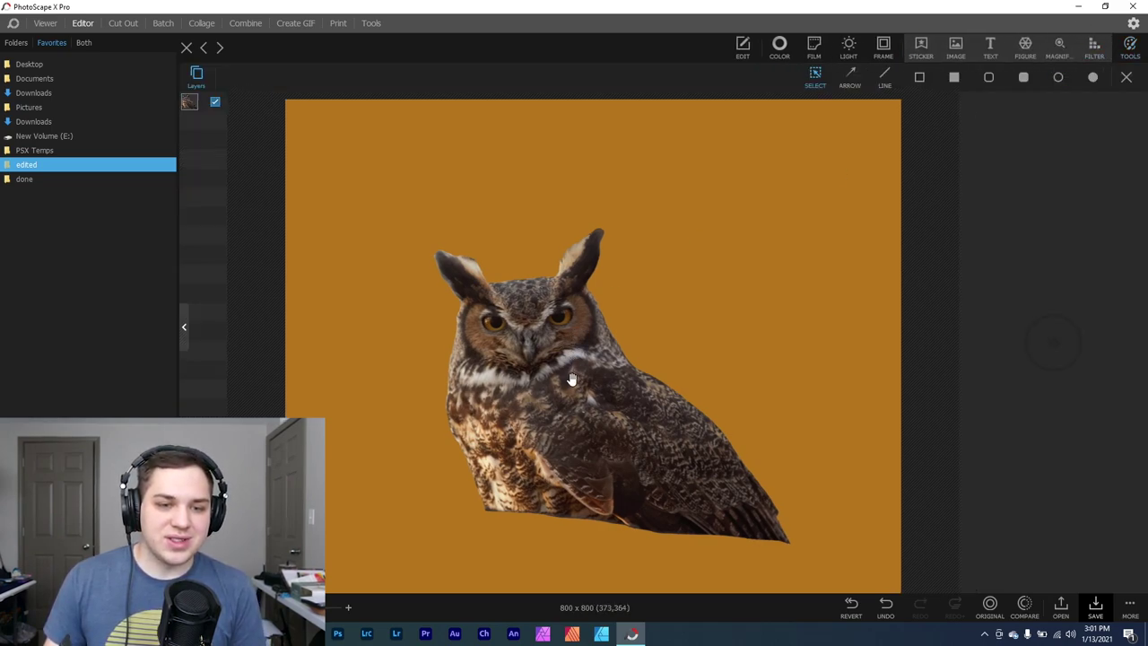
- Enlarge the owl to 29% scale and place it just above the canvas centre
mouse_move(575, 381)
left_mouse_down()
mouse_move(566, 402)
mouse_move(715, 323)
mouse_move(609, 367)
mouse_move(574, 336)
mouse_move(561, 365)
left_mouse_up()
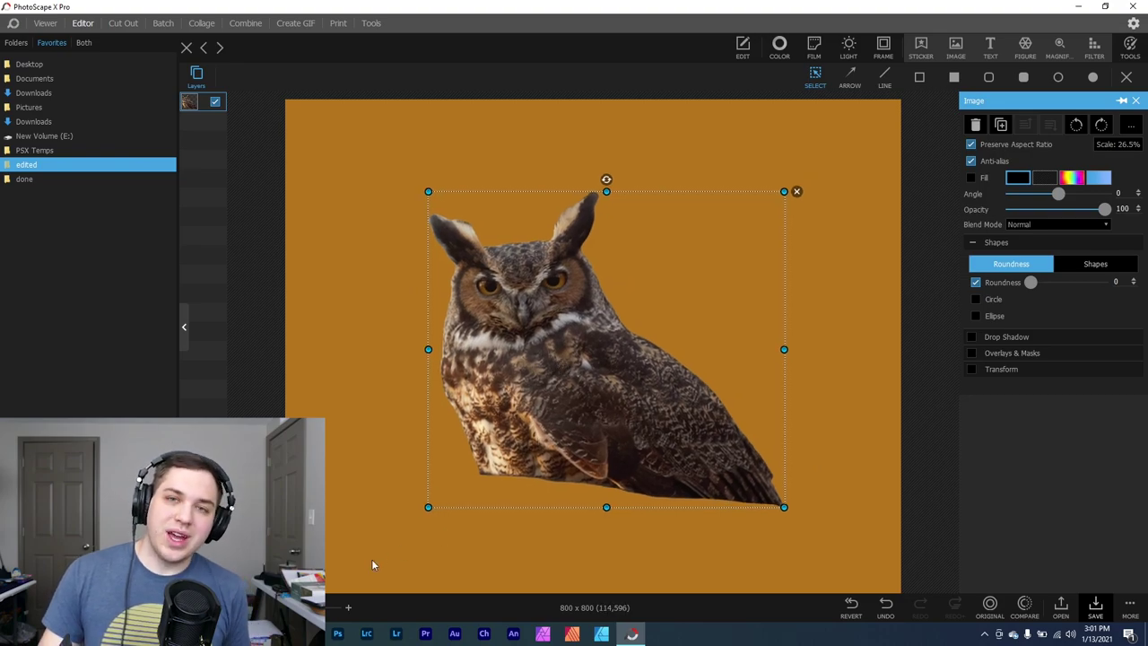
scroll(358, 562, "down", 2)
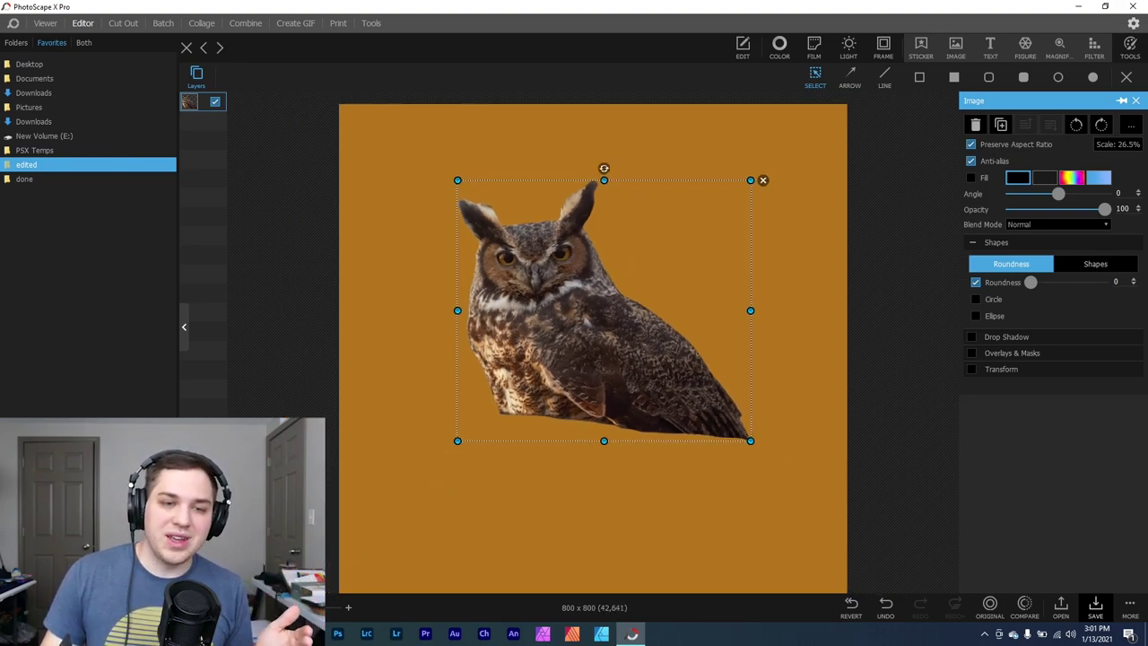
scroll(366, 510, "up", 1)
scroll(609, 339, "down", 2)
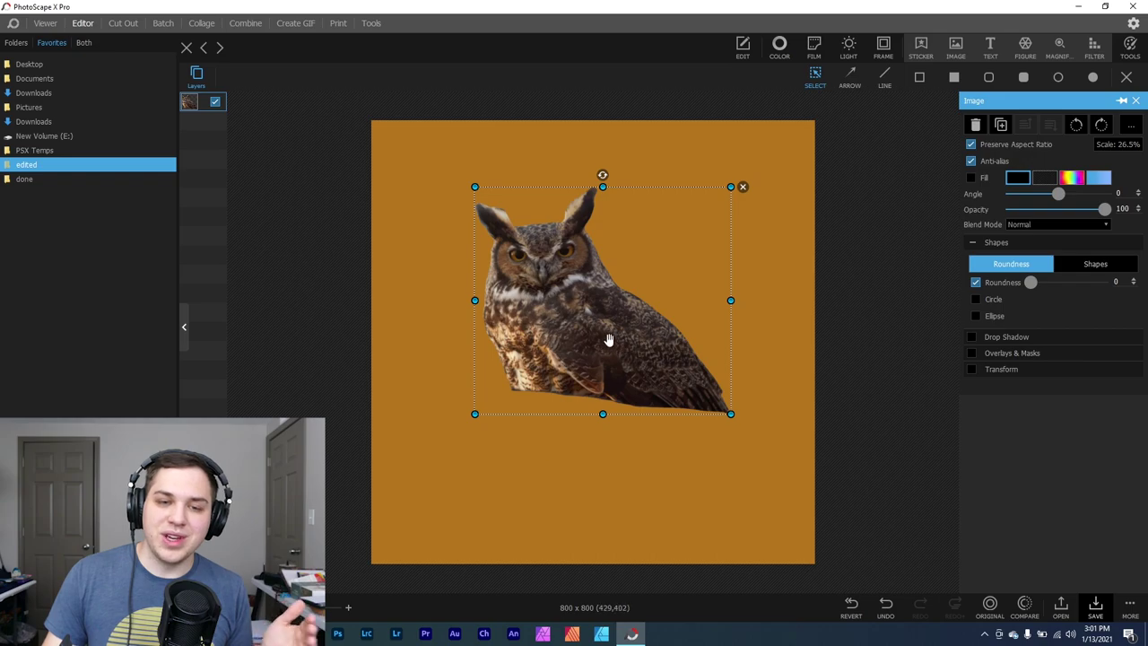
left_click_drag(475, 413, 450, 435)
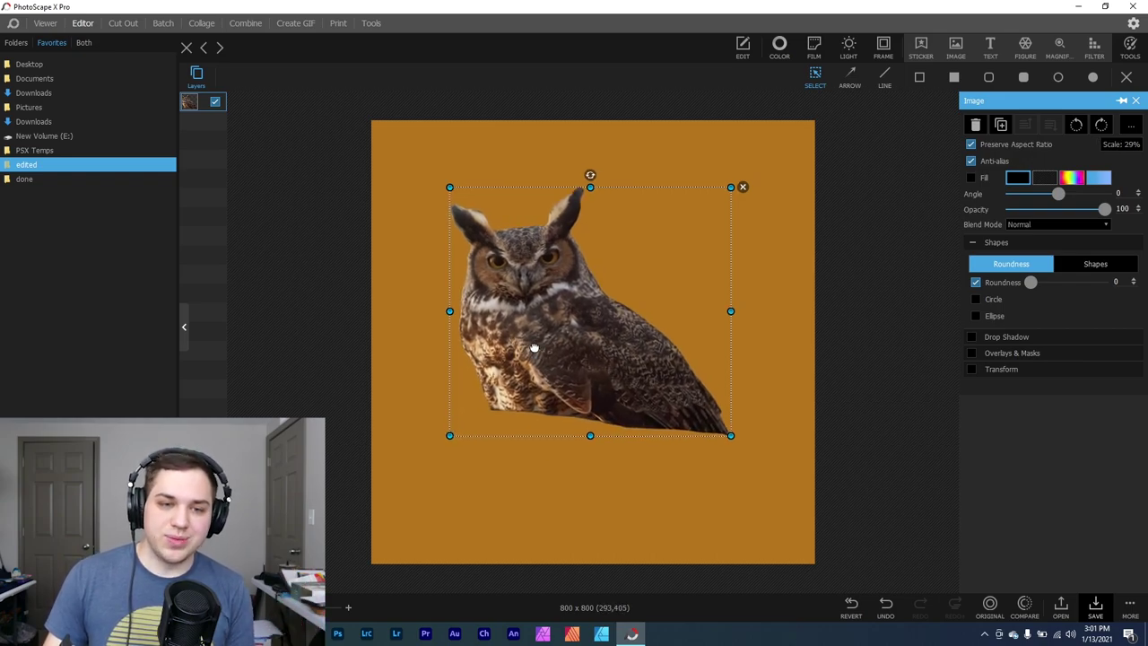
left_click_drag(533, 348, 540, 362)
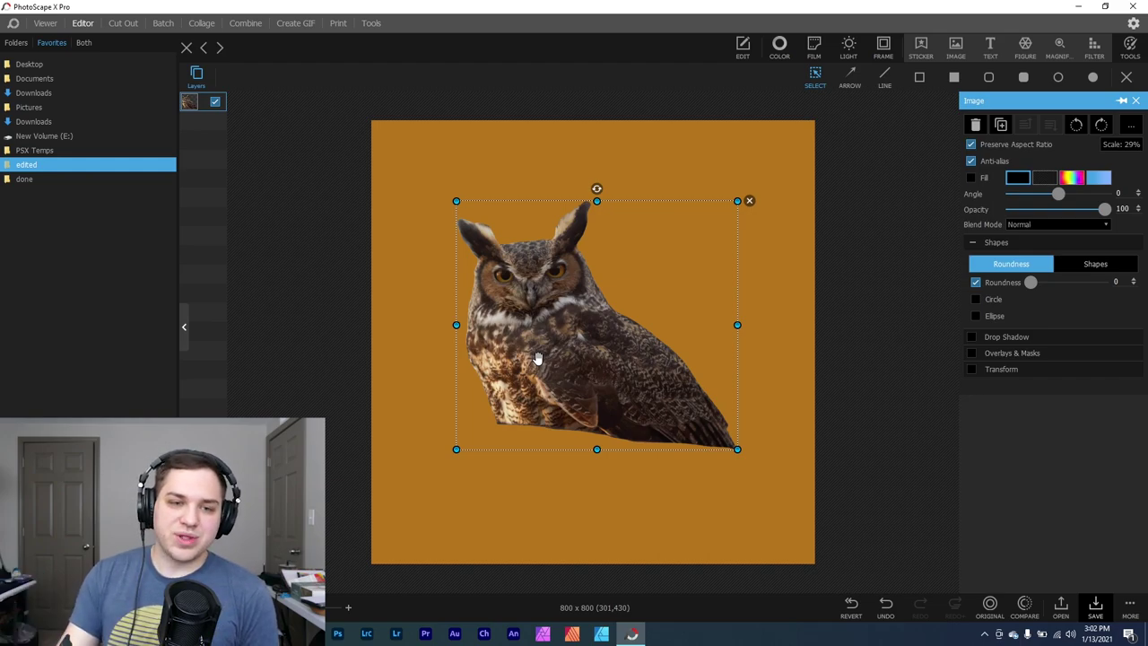
- Paint size-60 white brush strokes down the canvas's left and right edges and apply them
left_click(1130, 47)
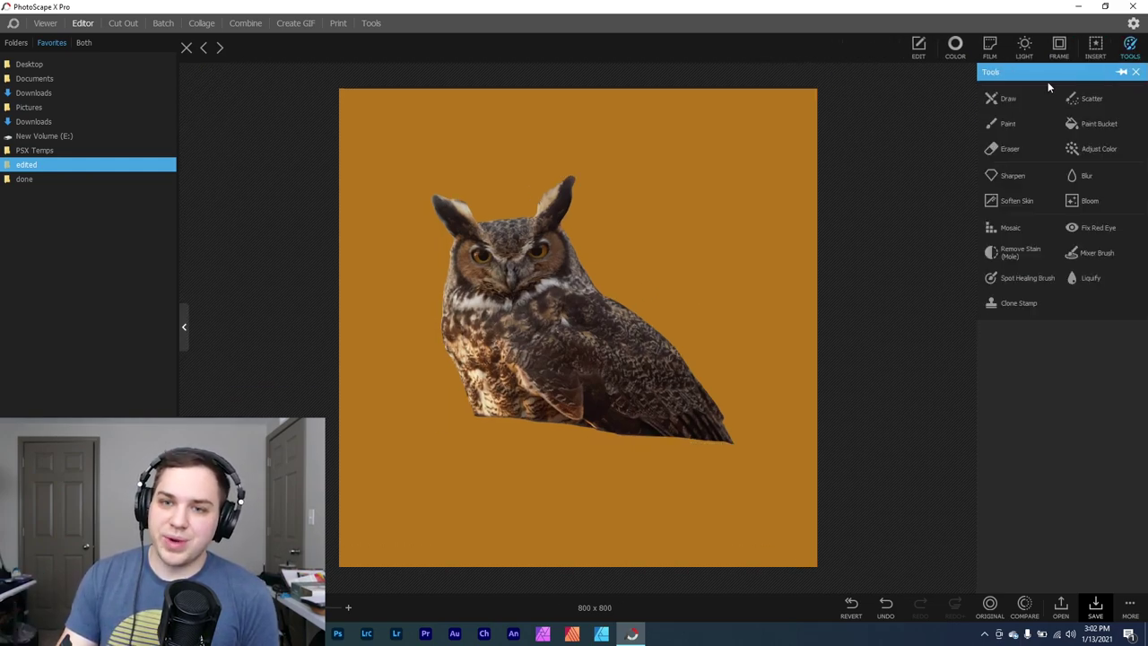
left_click(1000, 99)
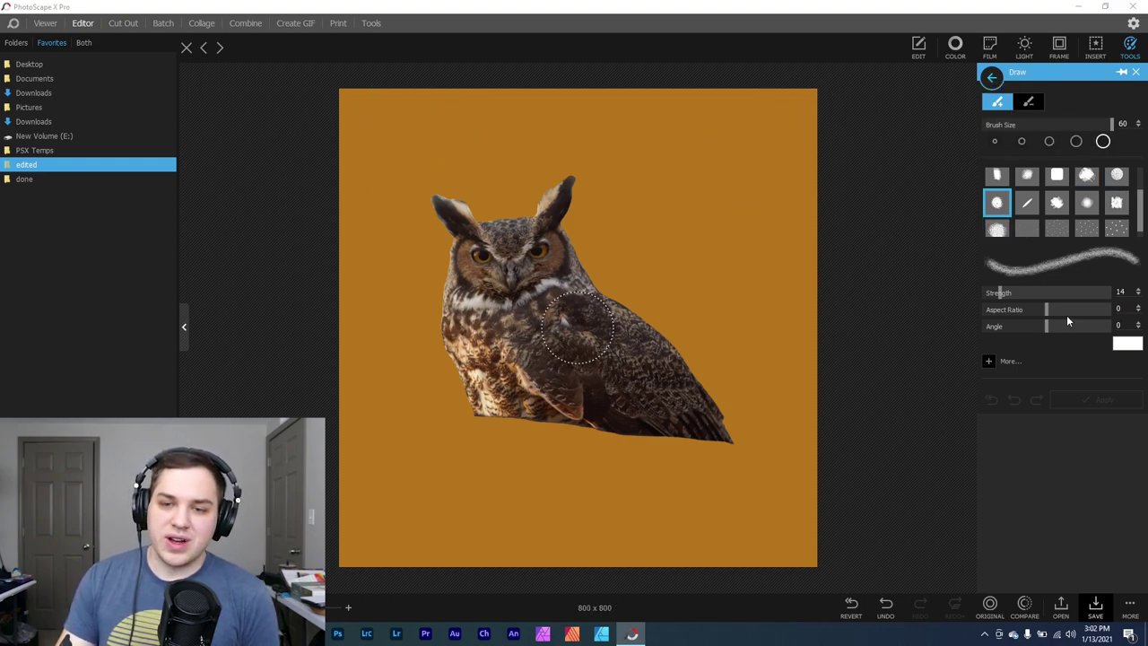
mouse_move(804, 117)
left_mouse_down()
mouse_move(713, 134)
mouse_move(828, 104)
mouse_move(847, 126)
mouse_move(794, 335)
mouse_move(803, 396)
mouse_move(818, 361)
left_mouse_up()
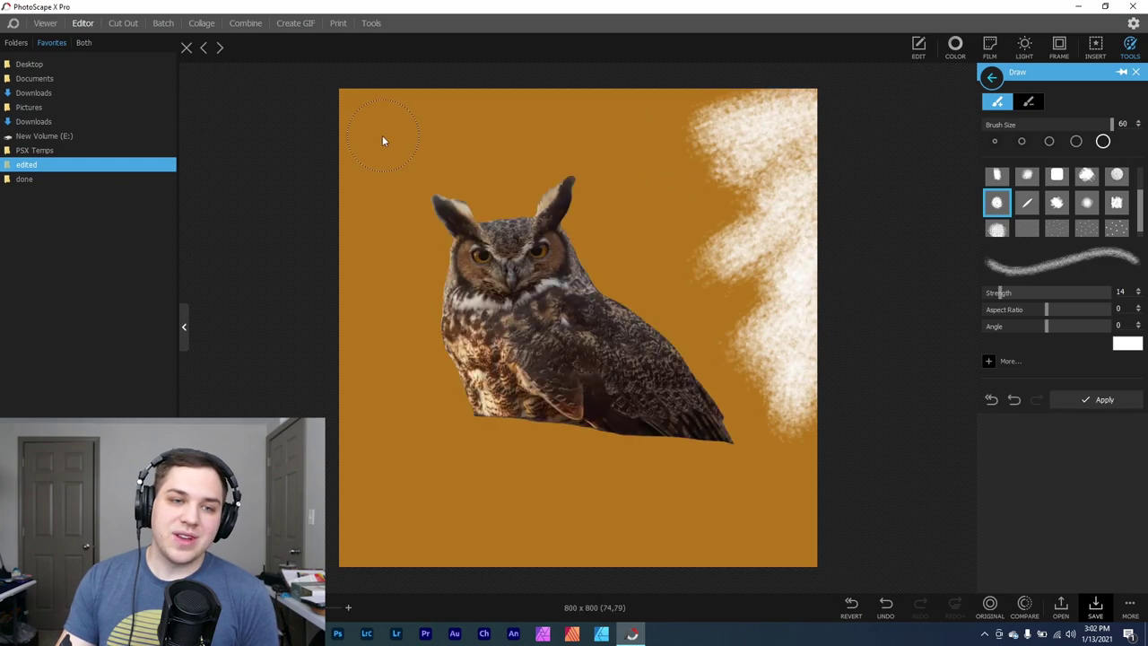
mouse_move(382, 141)
left_mouse_down()
mouse_move(314, 155)
mouse_move(325, 106)
mouse_move(349, 172)
mouse_move(374, 171)
mouse_move(324, 309)
mouse_move(337, 331)
mouse_move(349, 453)
left_mouse_up()
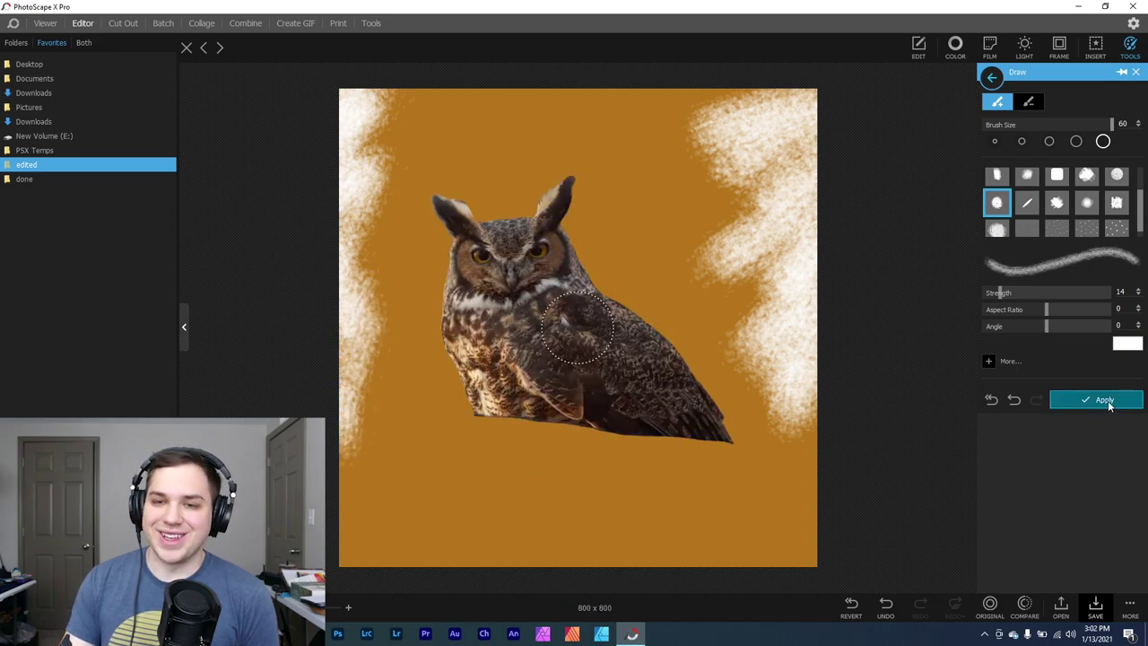
left_click(1108, 405)
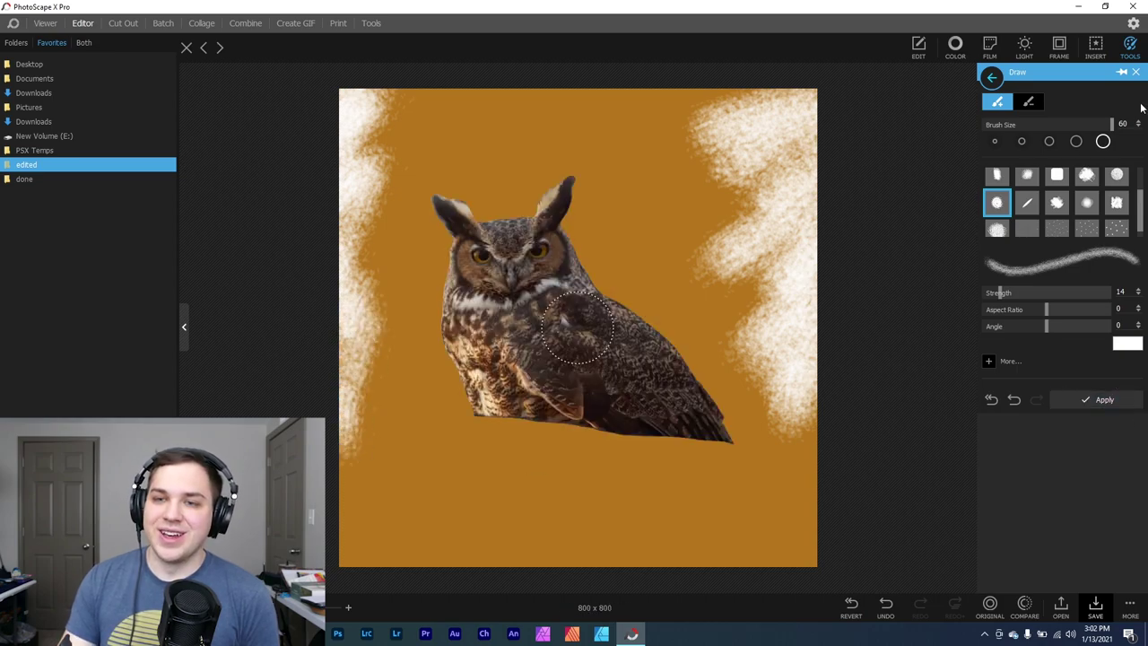
- Scatter coloured dots above the owl and along the bottom of the canvas
left_click(1132, 50)
left_click(1132, 49)
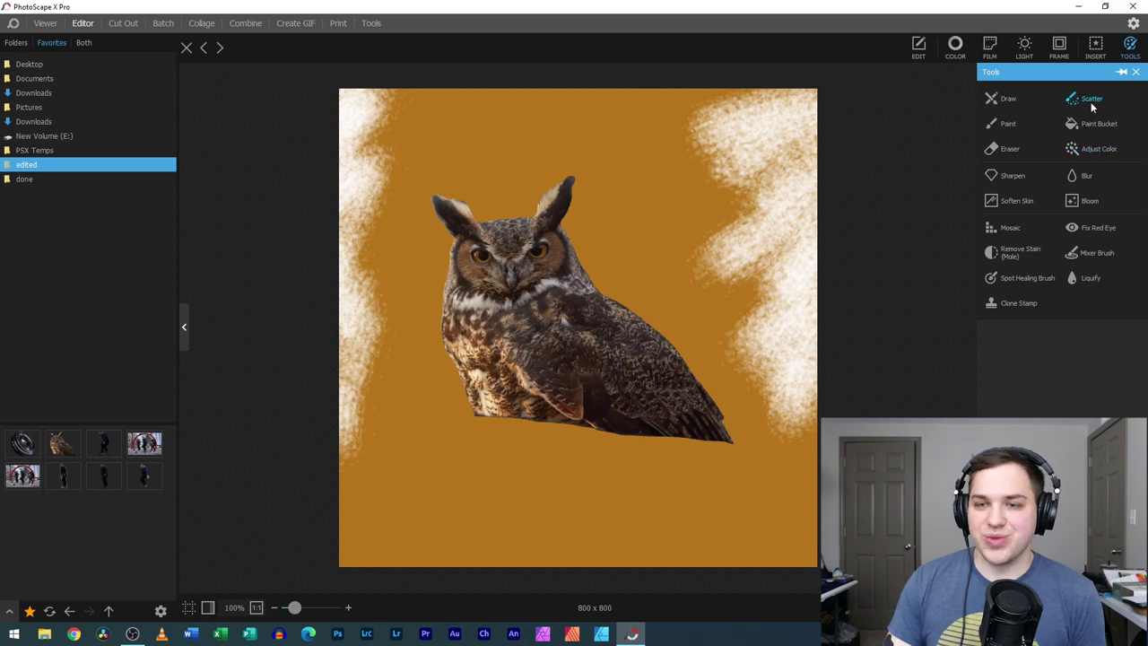
left_click(1091, 99)
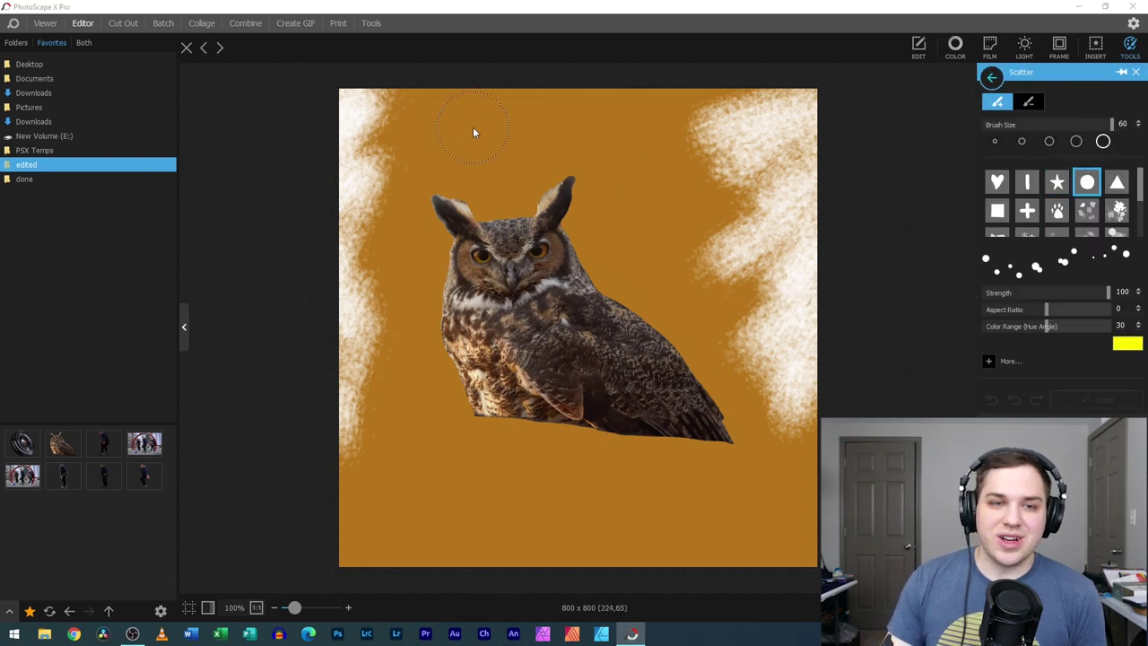
left_click_drag(473, 132, 563, 162)
left_click_drag(430, 489, 686, 531)
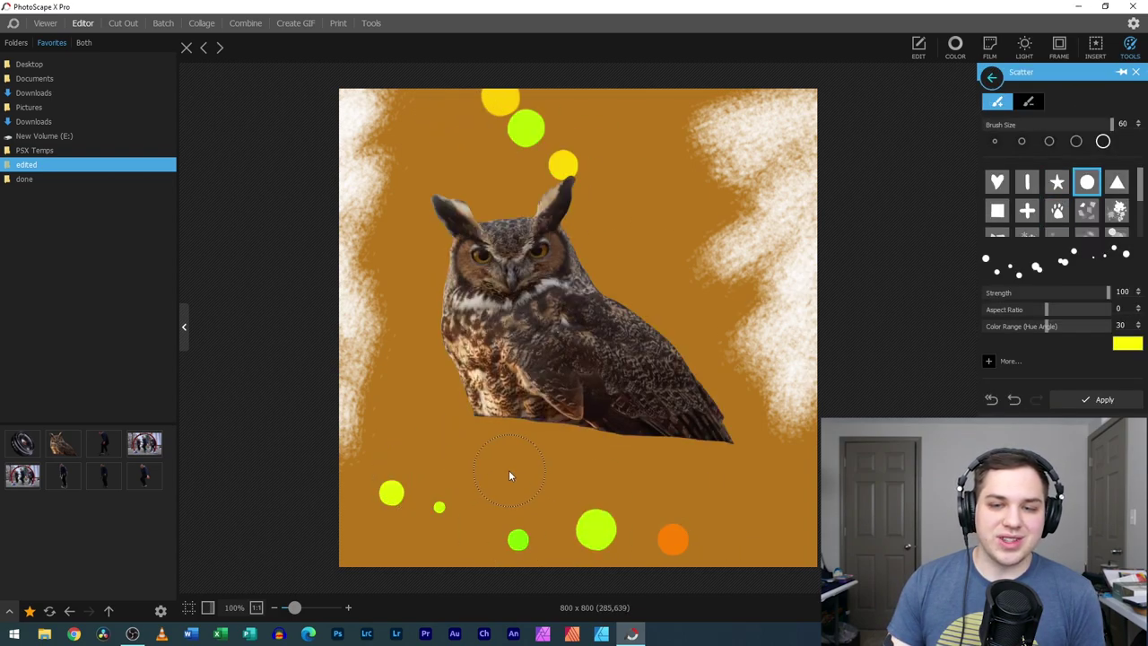
left_click_drag(508, 475, 691, 484)
- Shrink the scatter brush to 30, dot the right and left sides, and apply
left_click(1126, 343)
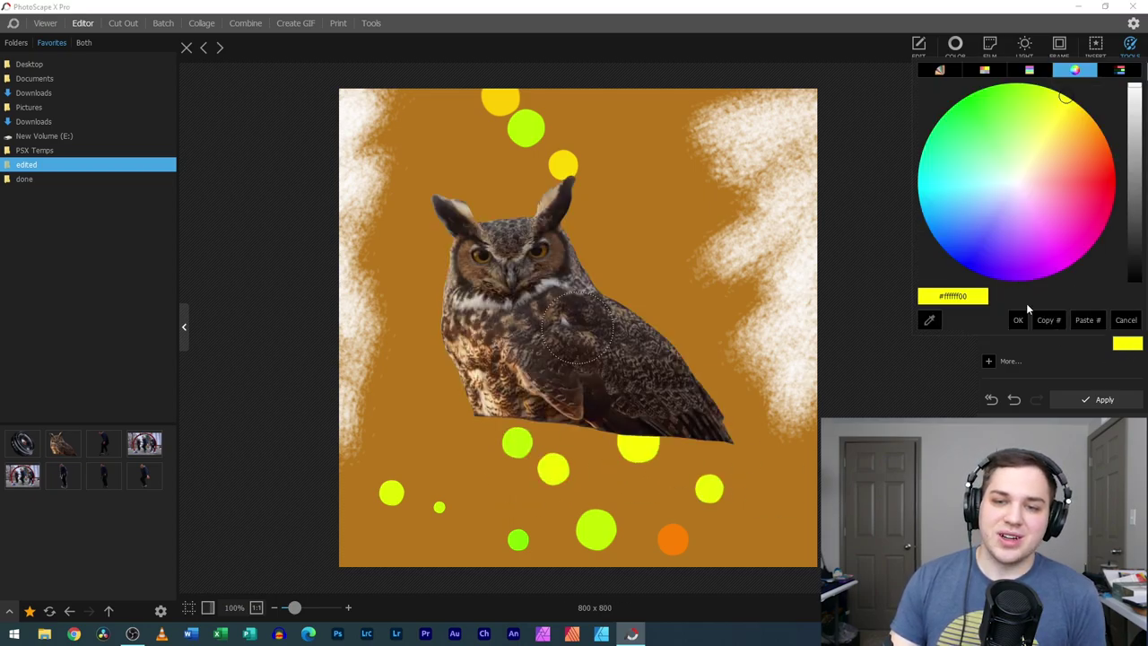
left_click(1125, 320)
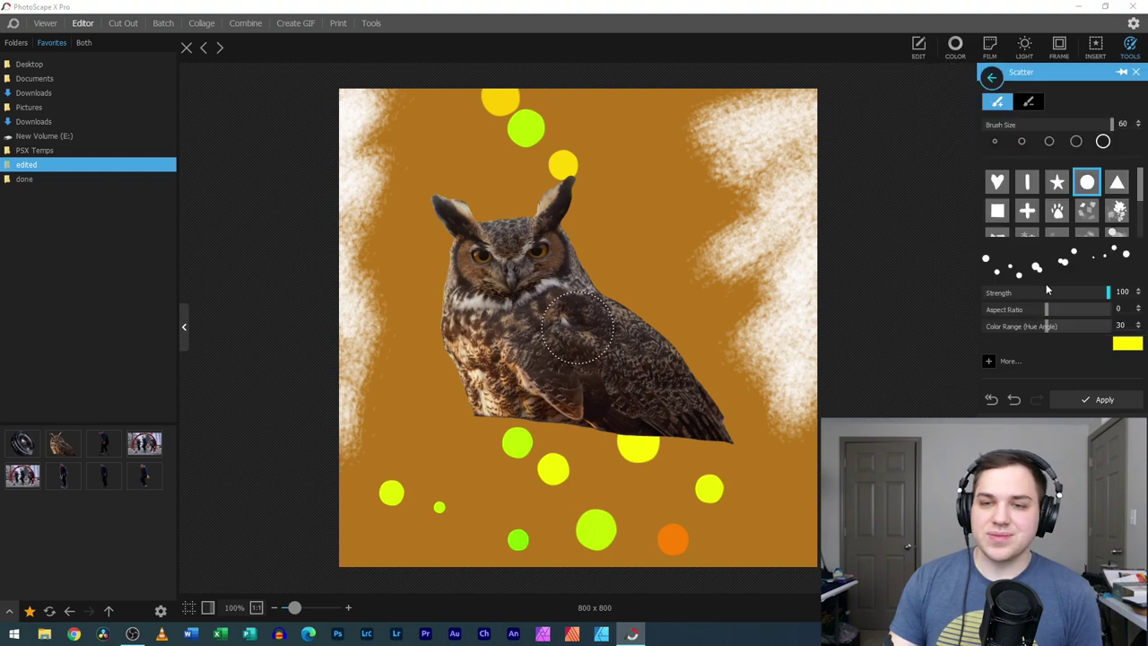
left_click(1047, 125)
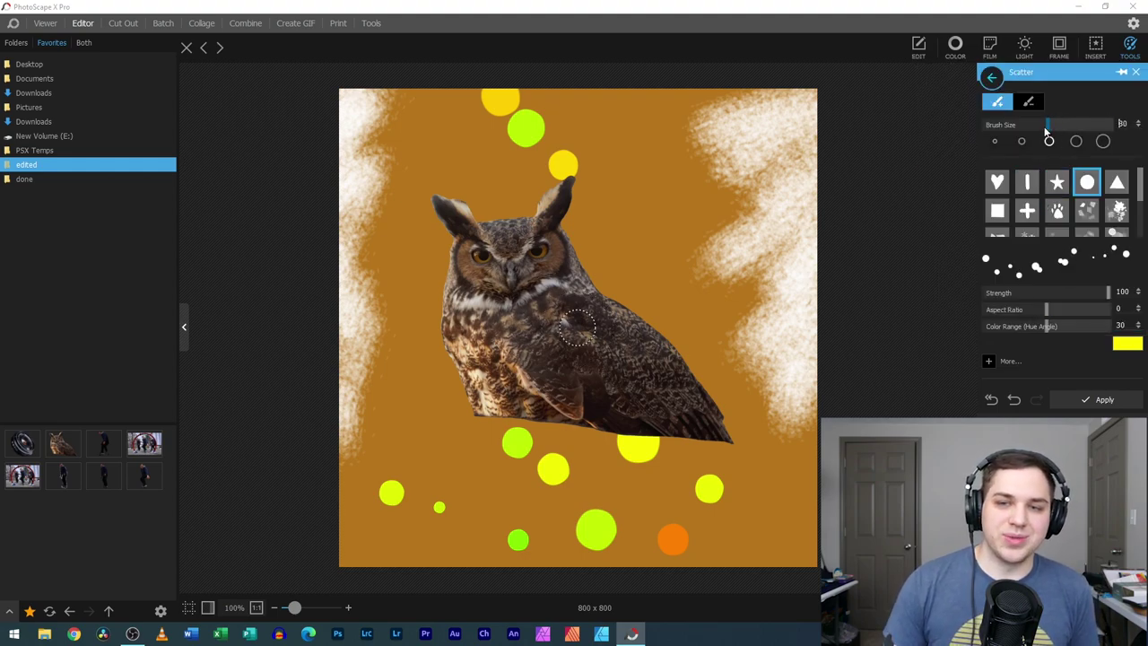
left_click_drag(640, 164, 655, 449)
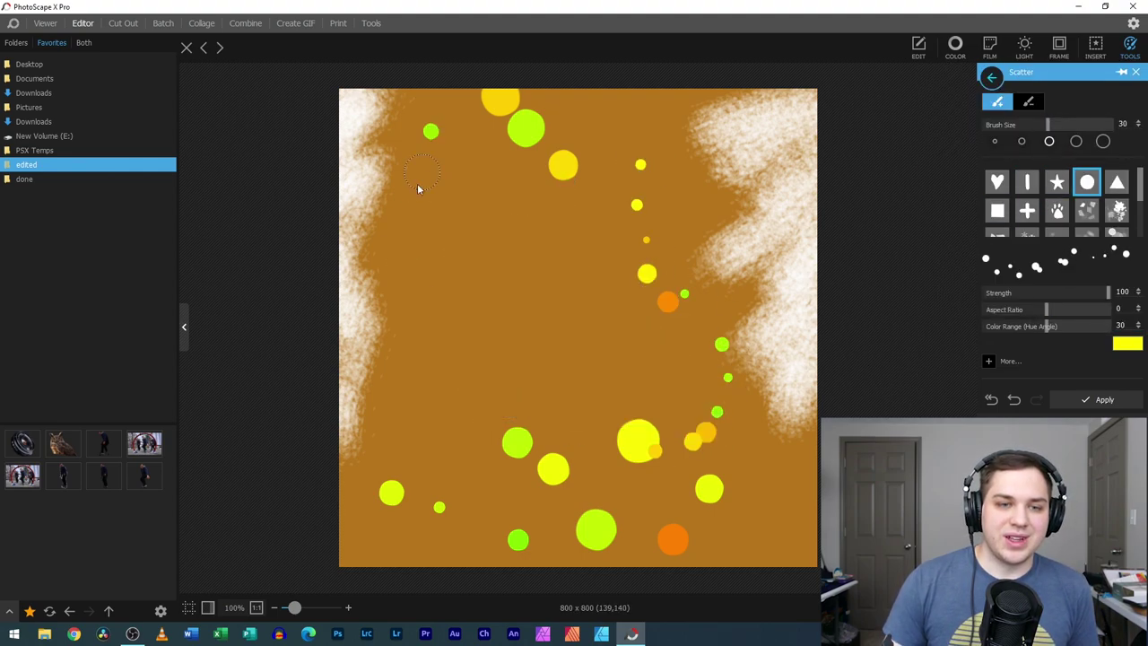
left_click_drag(417, 188, 391, 549)
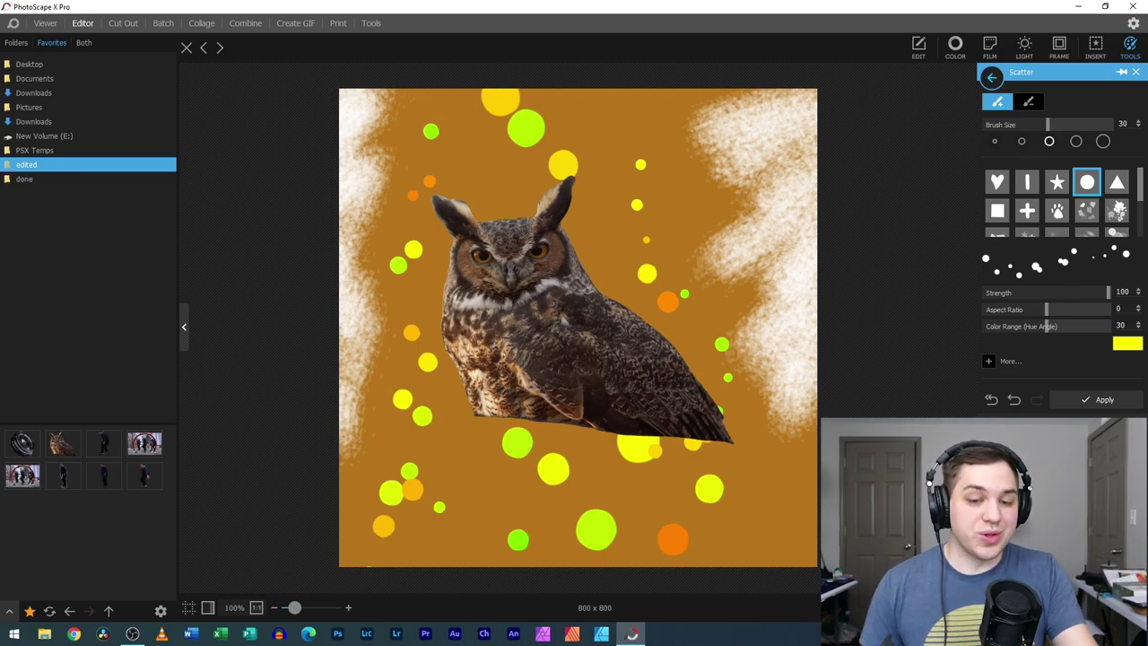
key("Return")
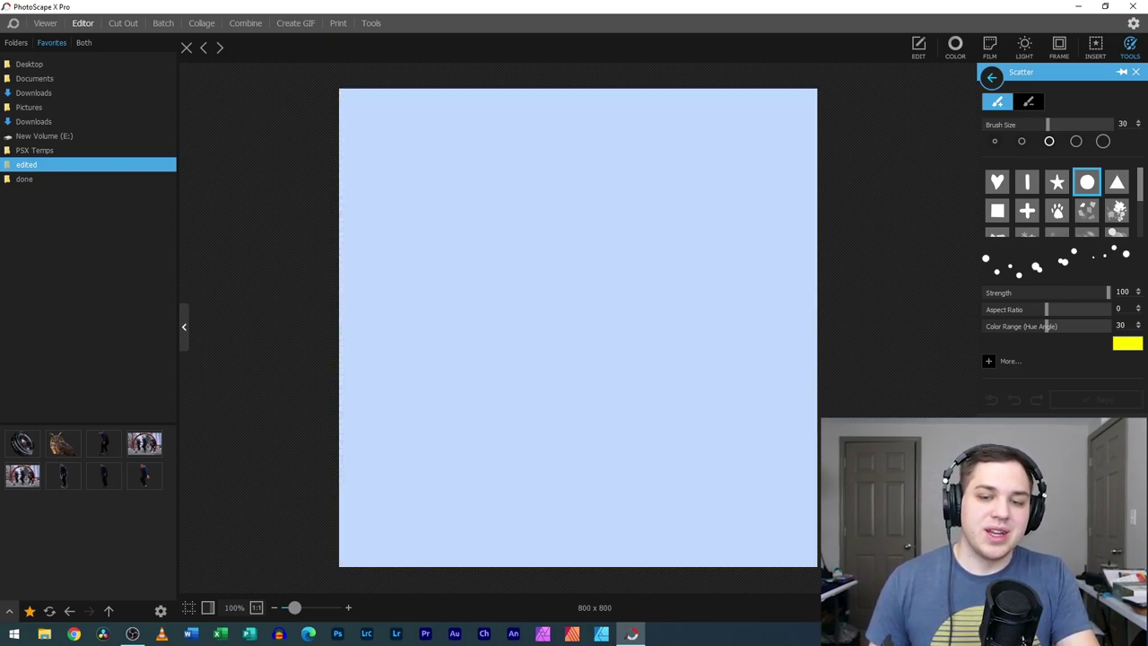
- Close the owl image and create a new 800 × 800 canvas with a transparent background
left_click(187, 50)
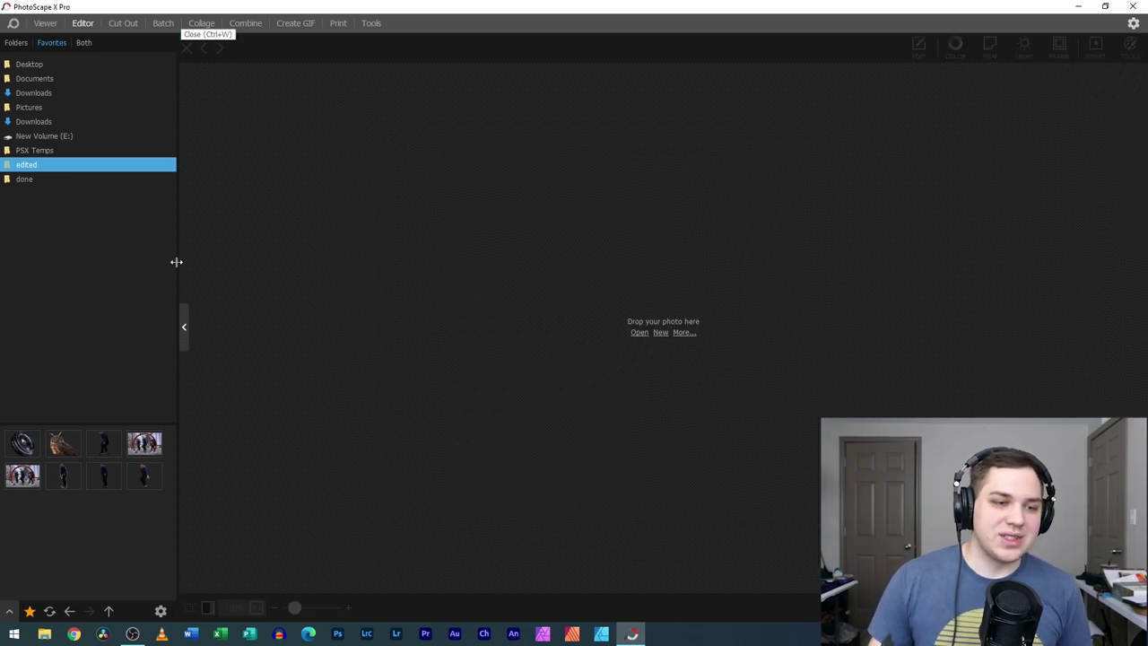
left_click(661, 333)
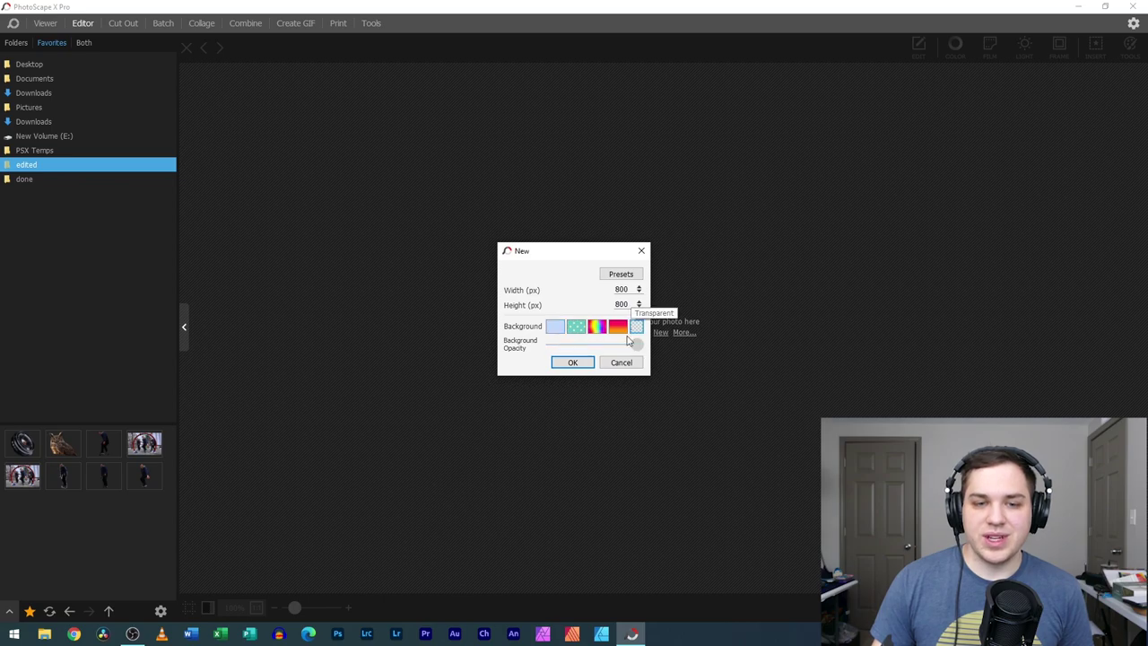
left_click(574, 364)
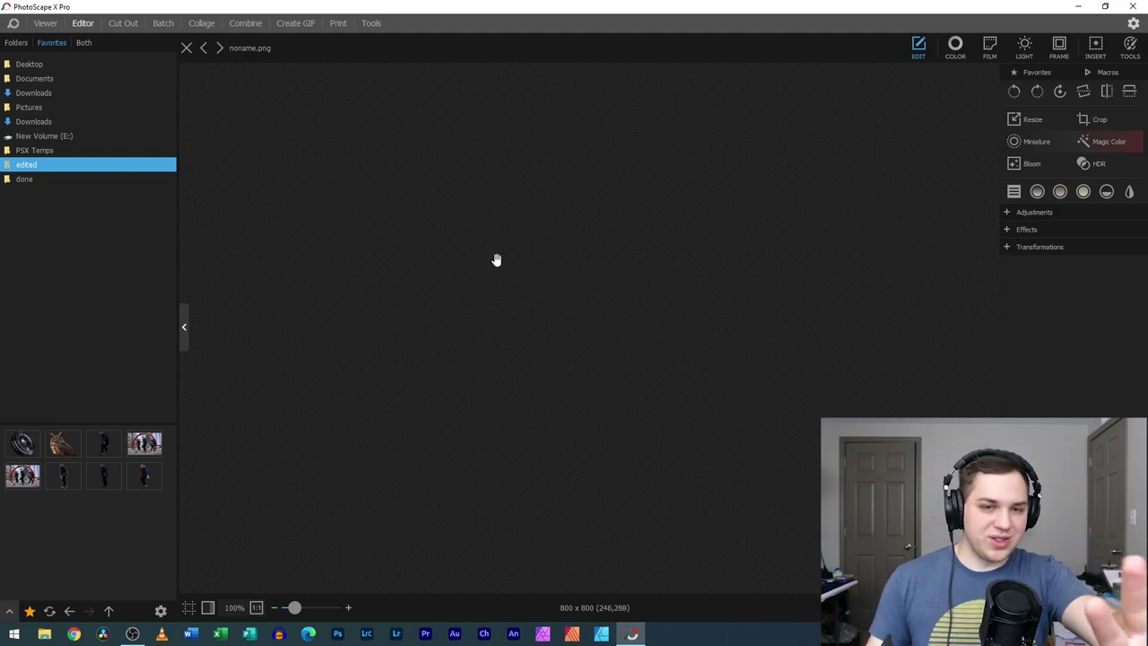
- Show the border grid guide over the new canvas and zoom out to 72%
left_click(188, 610)
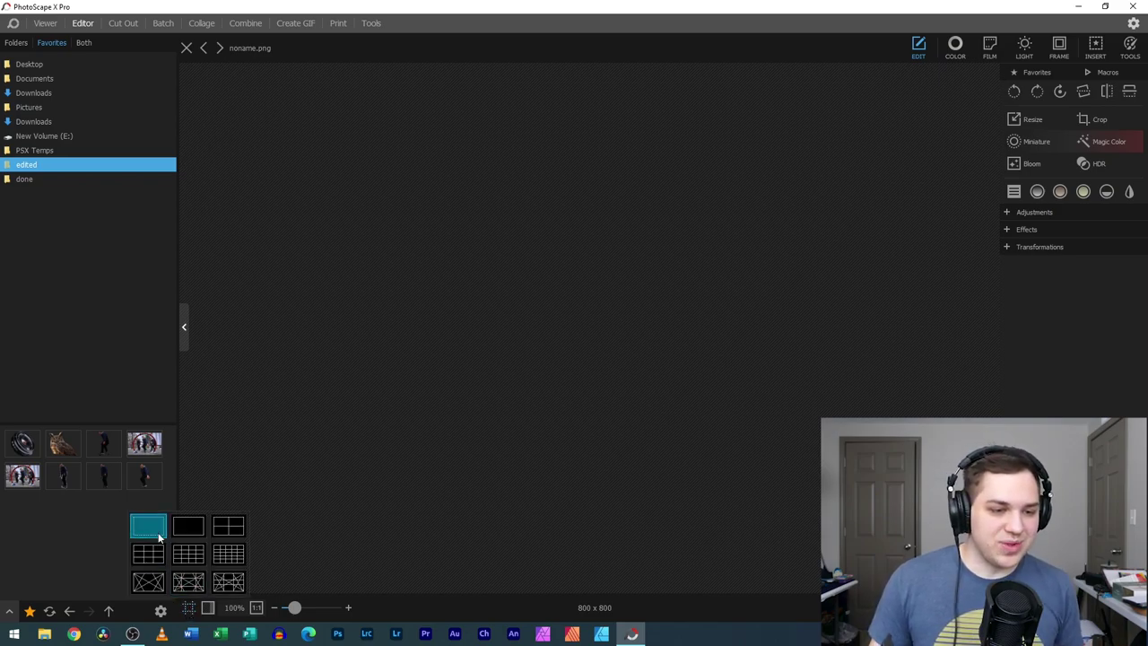
left_click(188, 529)
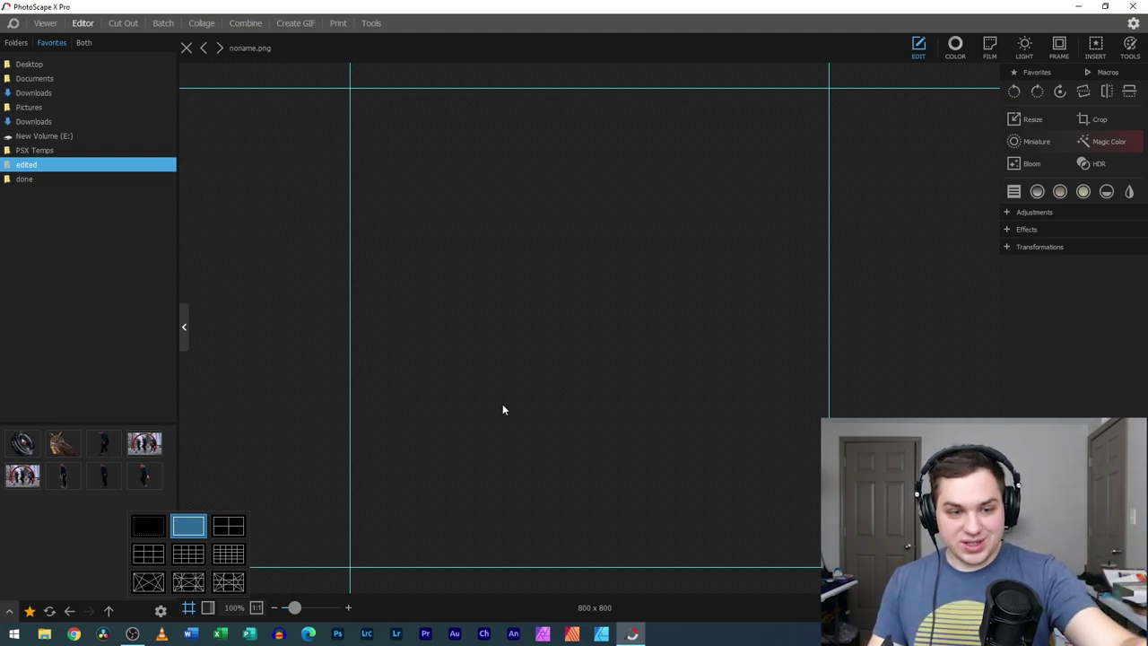
left_click_drag(296, 608, 290, 608)
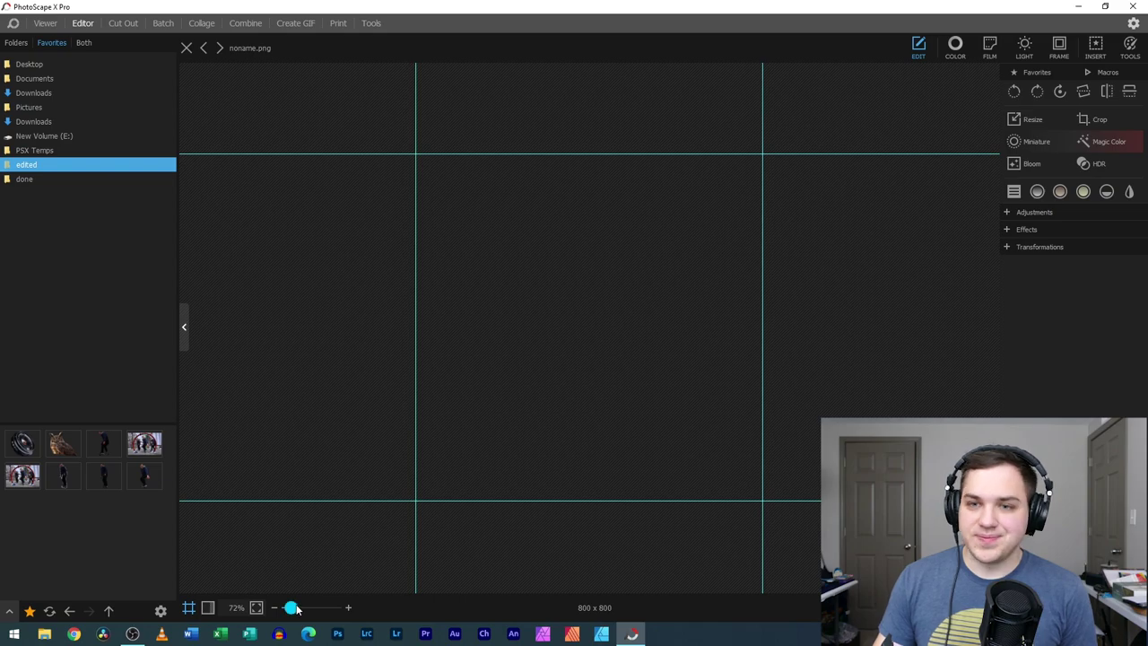
- Switch to the Paint Bucket and turn off its Anti-alias option
left_click(1126, 52)
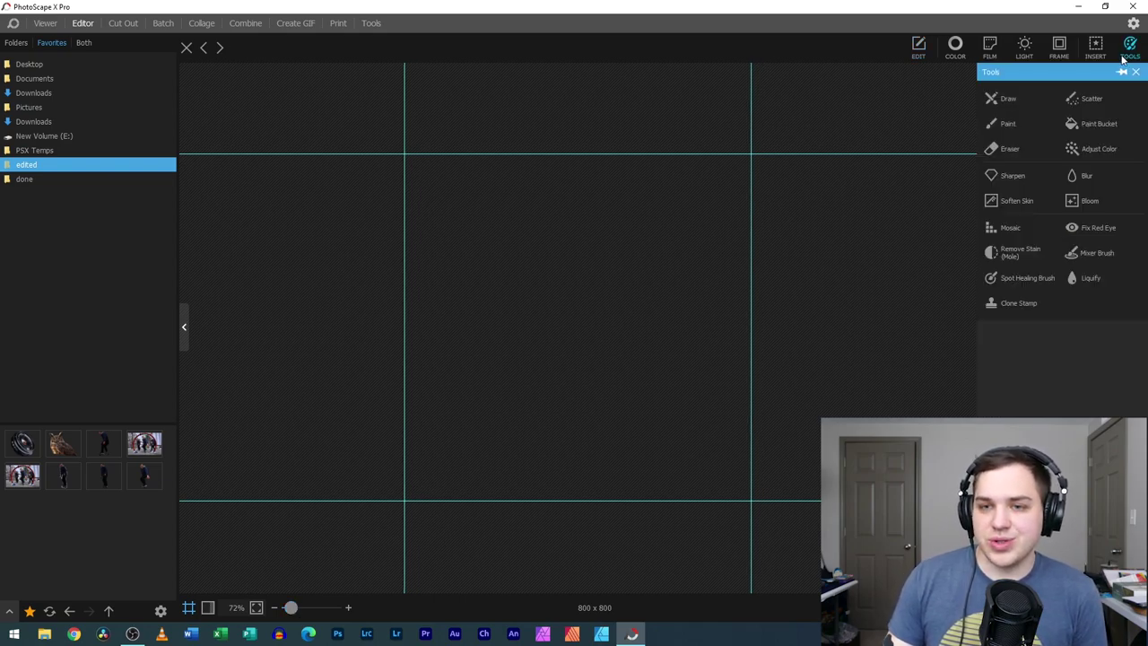
left_click(1101, 124)
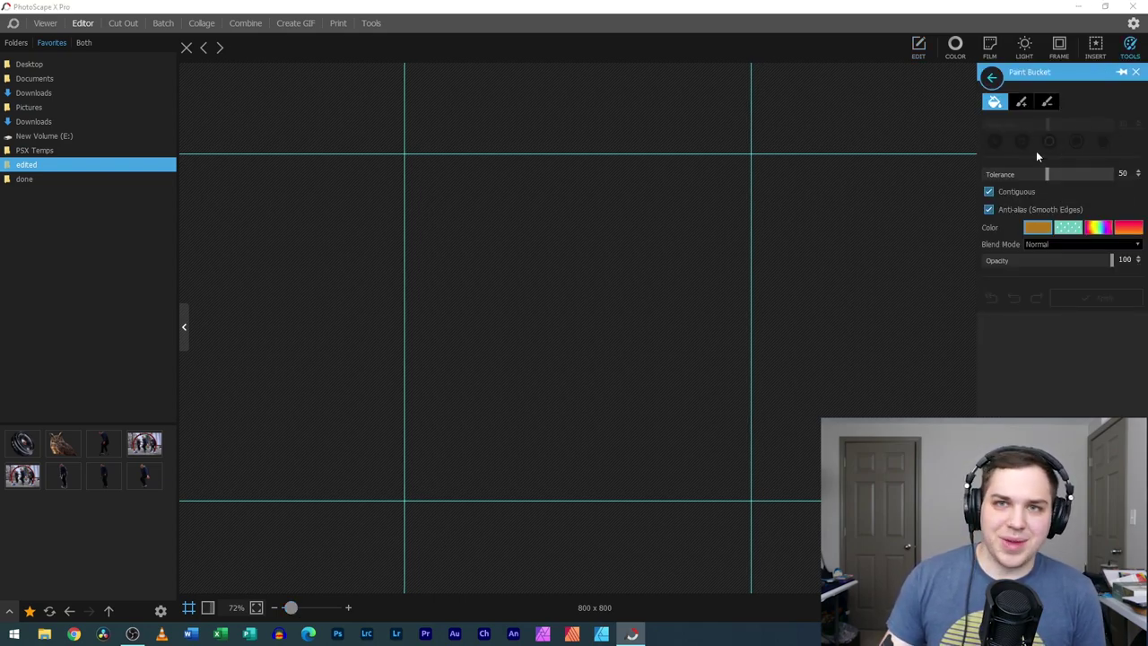
left_click(1038, 230)
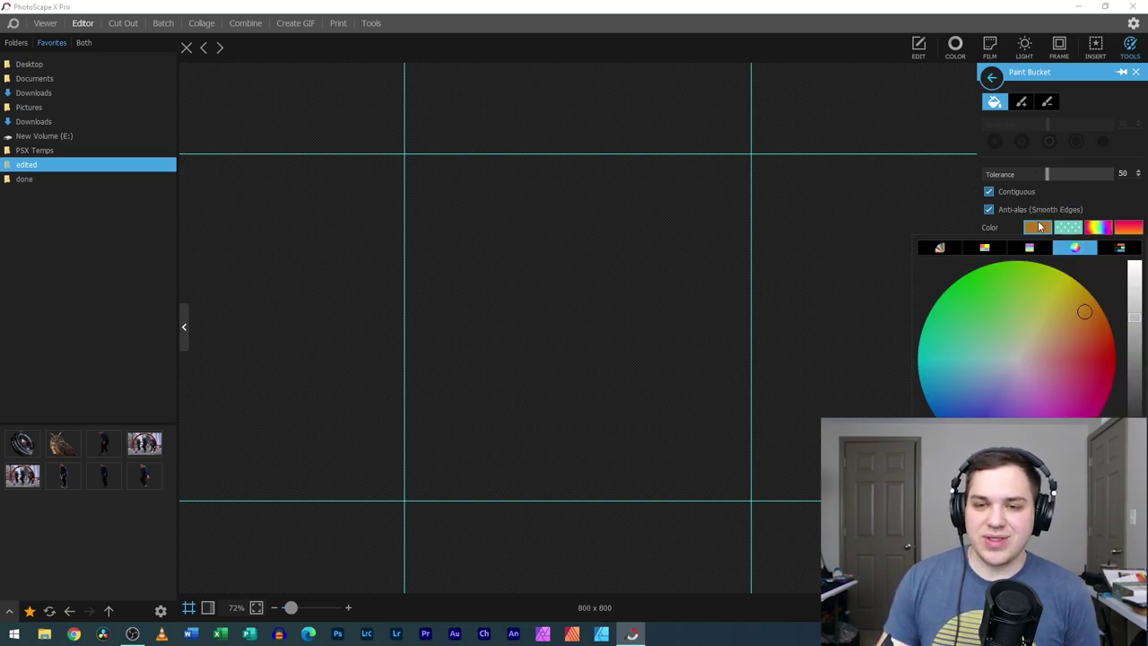
left_click(989, 209)
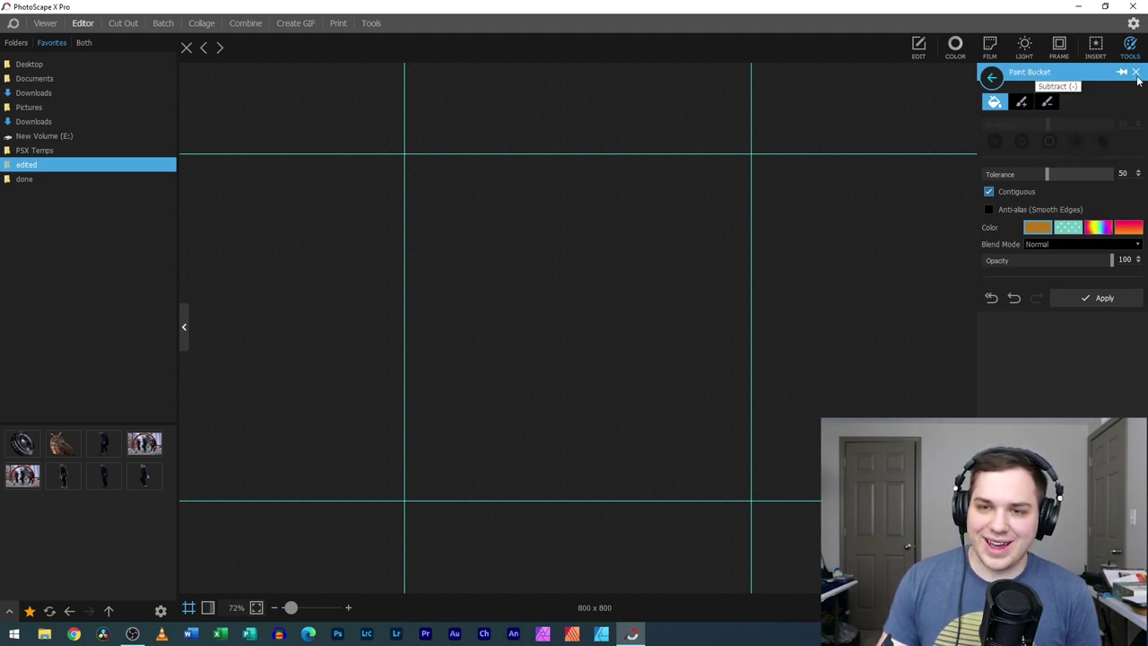
left_click(1125, 52)
- Switch to the freehand brush and set its colour to yellow #ffc63f
left_click(1005, 98)
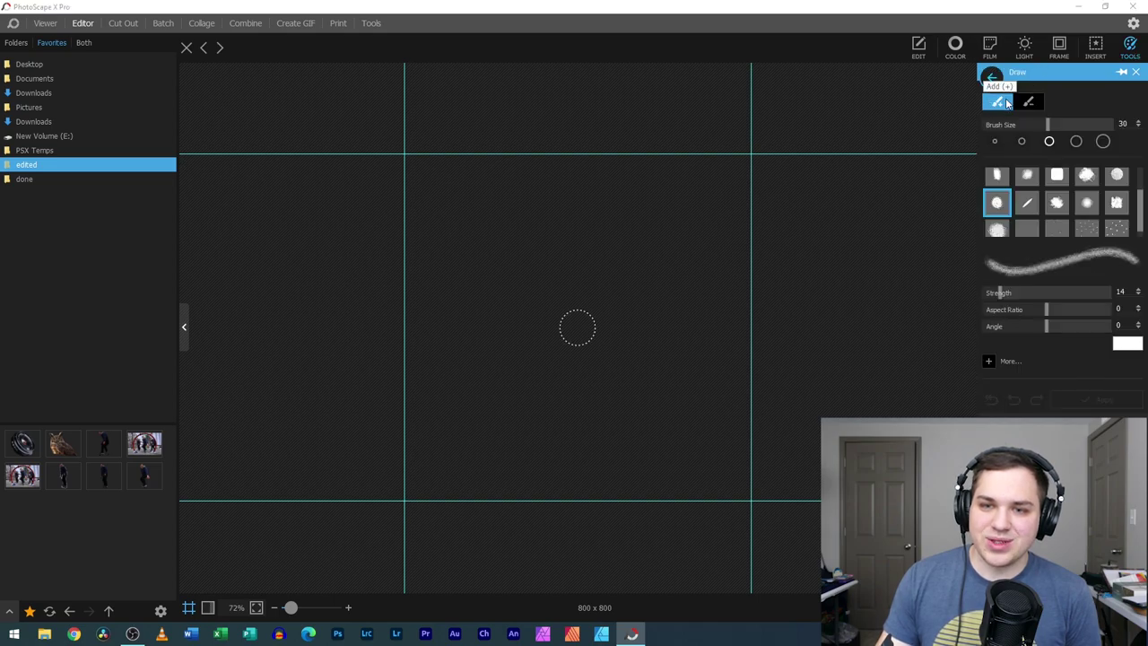
left_click(1127, 343)
left_click_drag(1048, 168, 1081, 137)
left_click(526, 243)
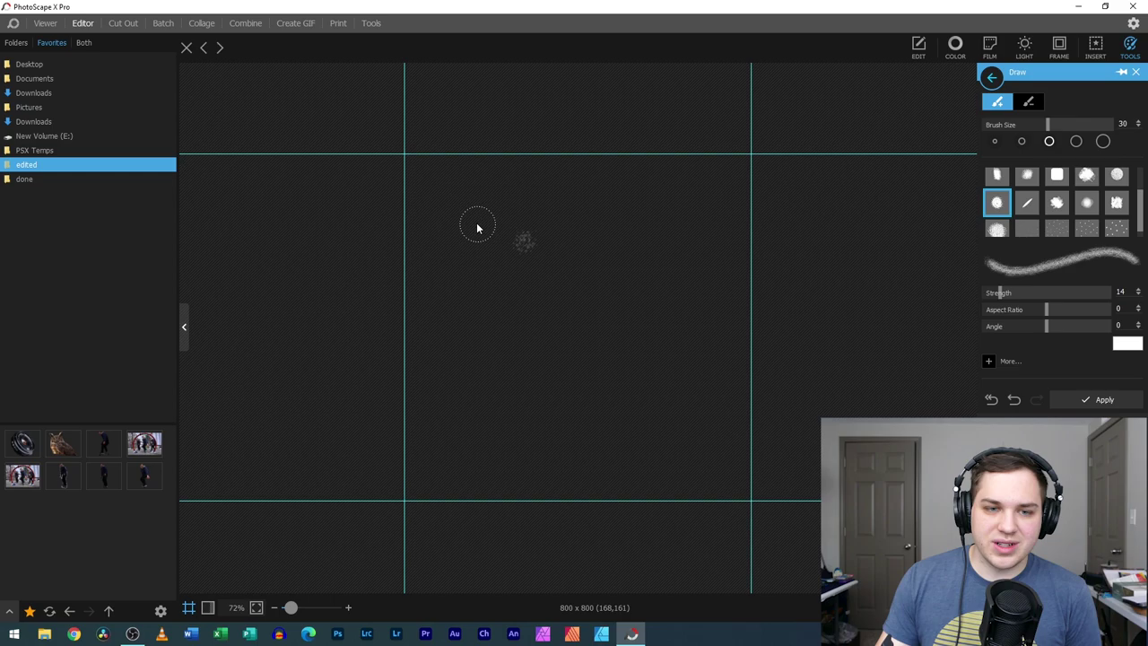
mouse_move(474, 225)
left_mouse_down()
mouse_move(413, 162)
mouse_move(431, 150)
mouse_move(466, 184)
left_mouse_up()
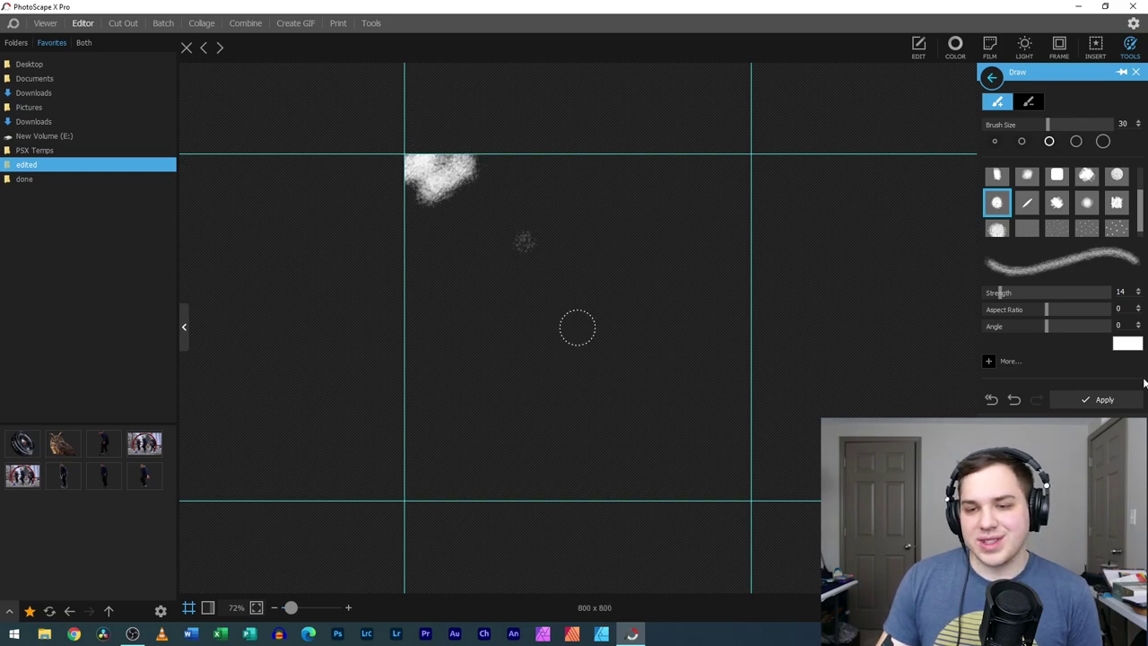
left_click(1127, 343)
left_click_drag(1063, 154, 1071, 132)
left_click(1018, 320)
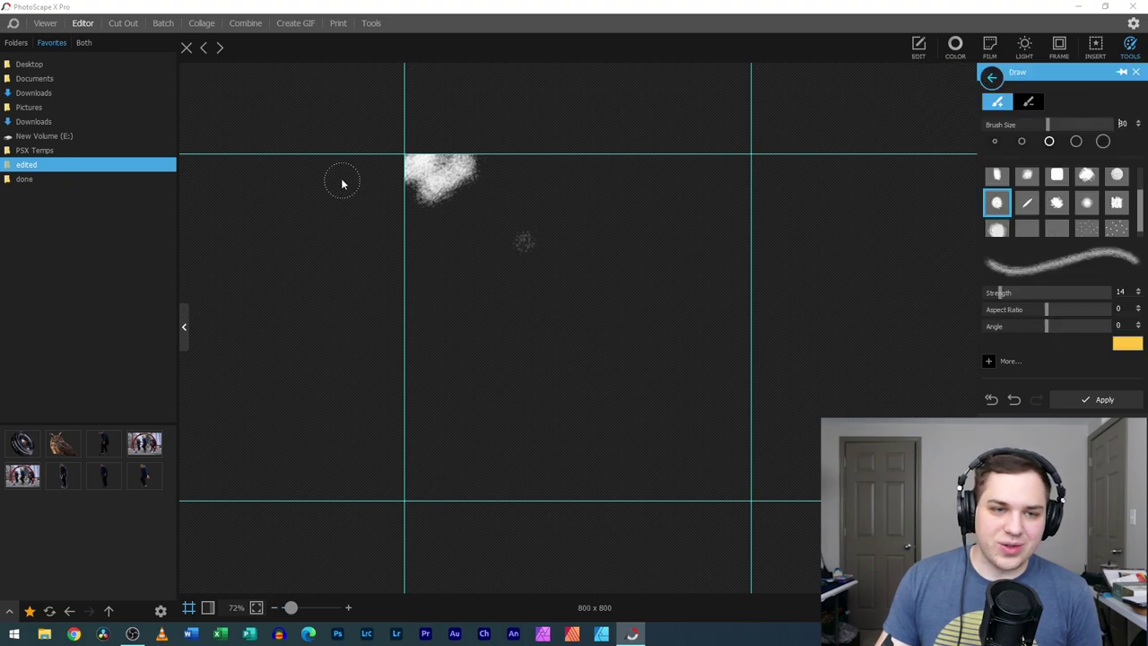
- Paint broad yellow strokes down the left and right sides of the canvas
mouse_move(341, 185)
left_mouse_down()
mouse_move(378, 216)
mouse_move(392, 198)
mouse_move(393, 233)
mouse_move(411, 224)
mouse_move(395, 247)
mouse_move(434, 255)
mouse_move(377, 279)
mouse_move(438, 307)
mouse_move(411, 344)
mouse_move(391, 304)
mouse_move(415, 361)
mouse_move(459, 339)
mouse_move(526, 342)
mouse_move(431, 397)
mouse_move(470, 394)
mouse_move(389, 433)
mouse_move(373, 455)
mouse_move(512, 415)
mouse_move(425, 490)
mouse_move(515, 446)
mouse_move(499, 475)
mouse_move(516, 505)
mouse_move(455, 516)
mouse_move(490, 493)
mouse_move(424, 499)
left_mouse_up()
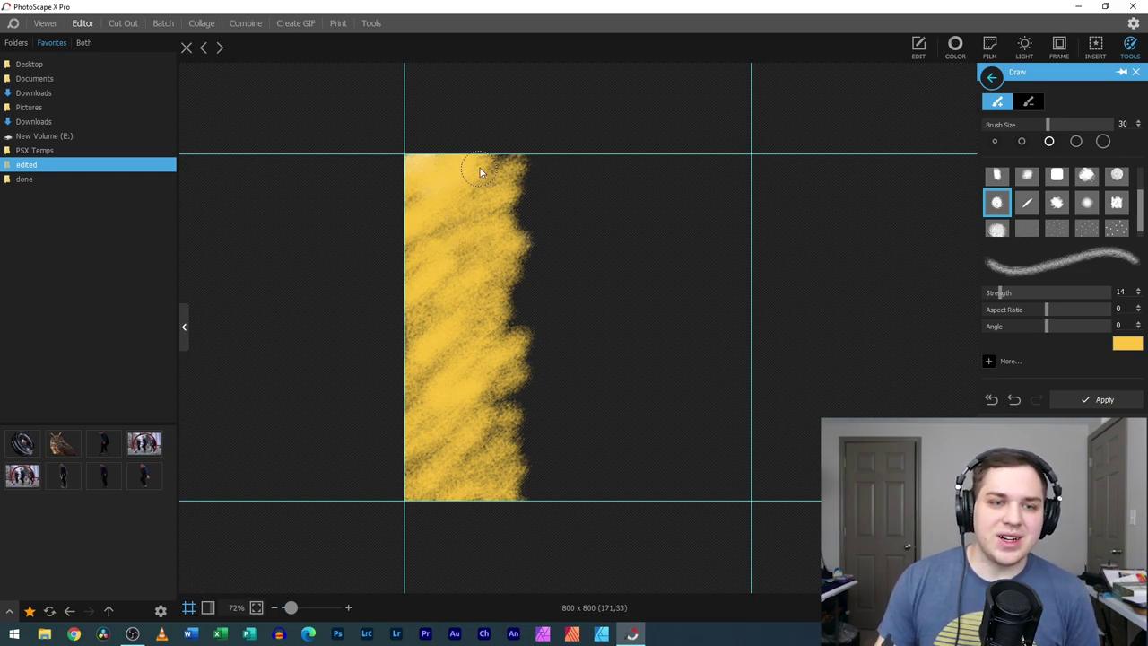
mouse_move(679, 141)
left_mouse_down()
mouse_move(756, 143)
mouse_move(742, 154)
mouse_move(741, 186)
mouse_move(691, 233)
mouse_move(699, 243)
mouse_move(722, 205)
mouse_move(691, 229)
mouse_move(722, 239)
mouse_move(738, 228)
mouse_move(731, 243)
mouse_move(769, 264)
mouse_move(724, 263)
mouse_move(670, 346)
mouse_move(689, 352)
mouse_move(760, 314)
mouse_move(703, 370)
mouse_move(675, 457)
mouse_move(763, 407)
mouse_move(722, 484)
left_mouse_up()
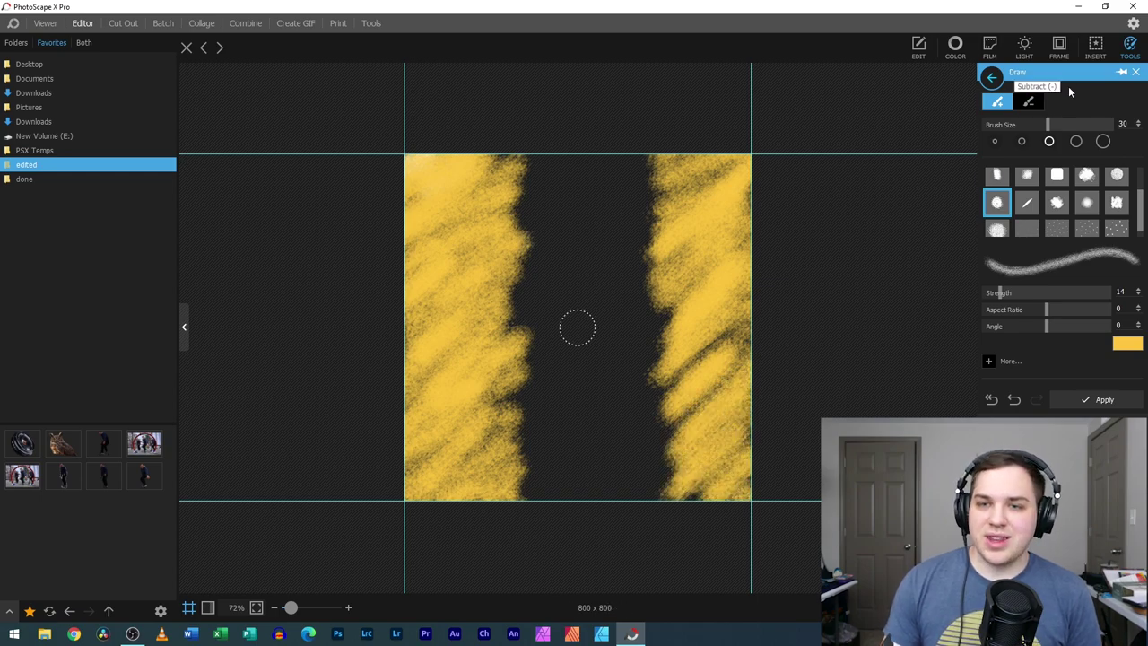
left_click(1095, 50)
- Insert the owl cut-out between the yellow strokes, then switch to the skateboarders photo
left_click(956, 46)
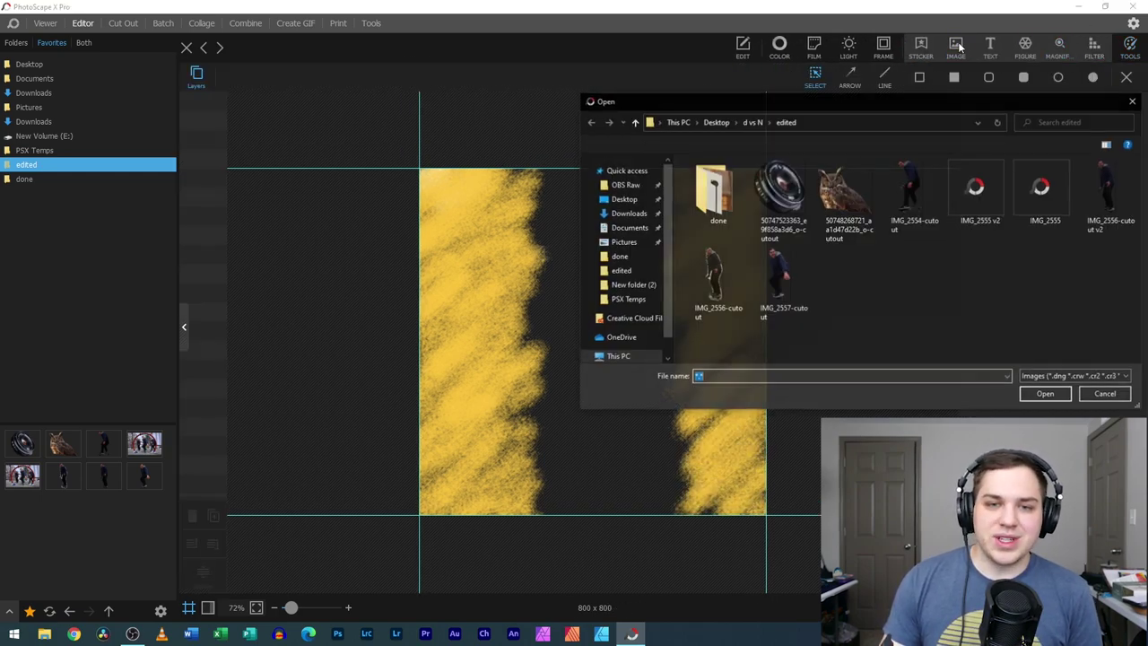
double_click(839, 193)
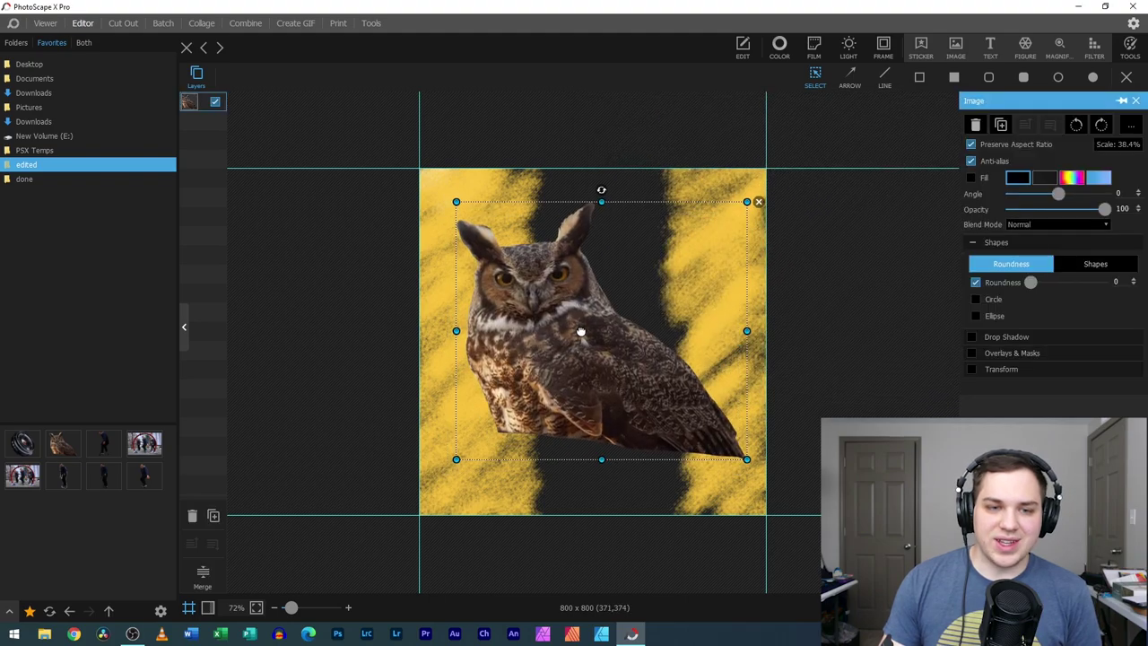
left_click_drag(574, 330, 574, 332)
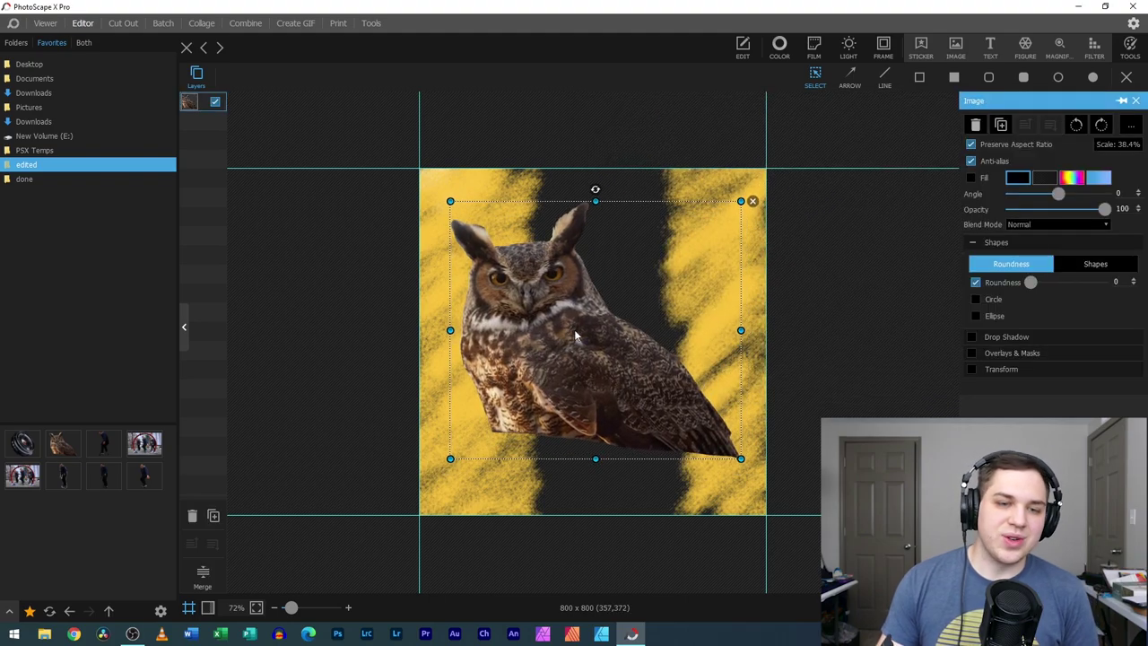
left_click(27, 476)
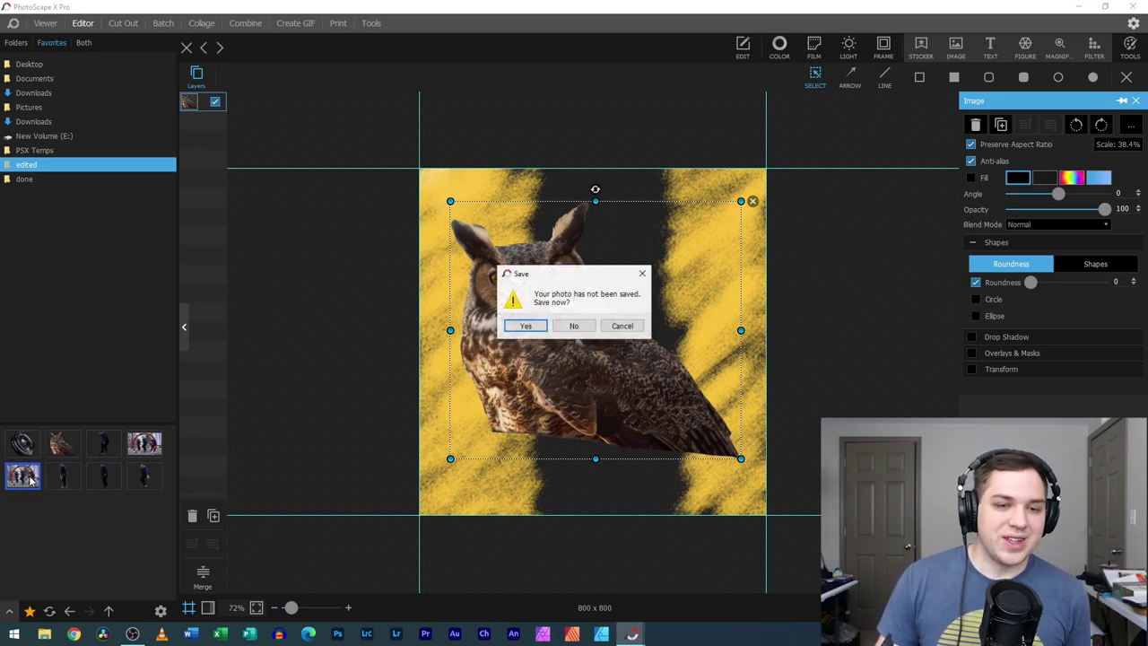
- Discard the owl canvas changes and open IMG_2555 v2's eight layers for editing
left_click(574, 327)
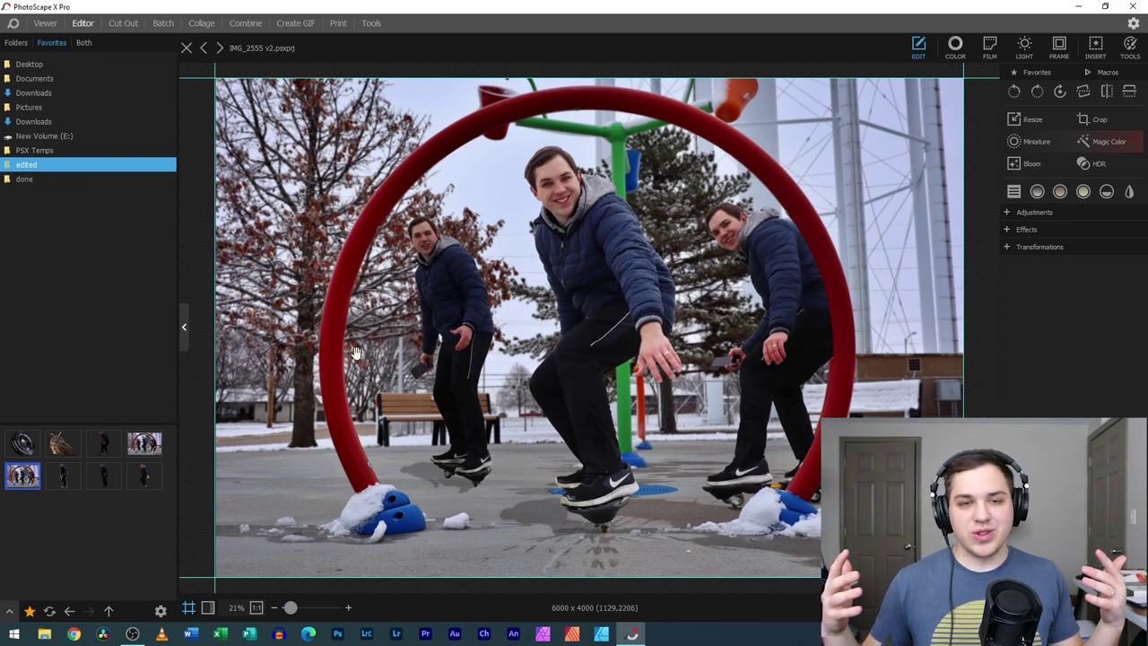
double_click(444, 270)
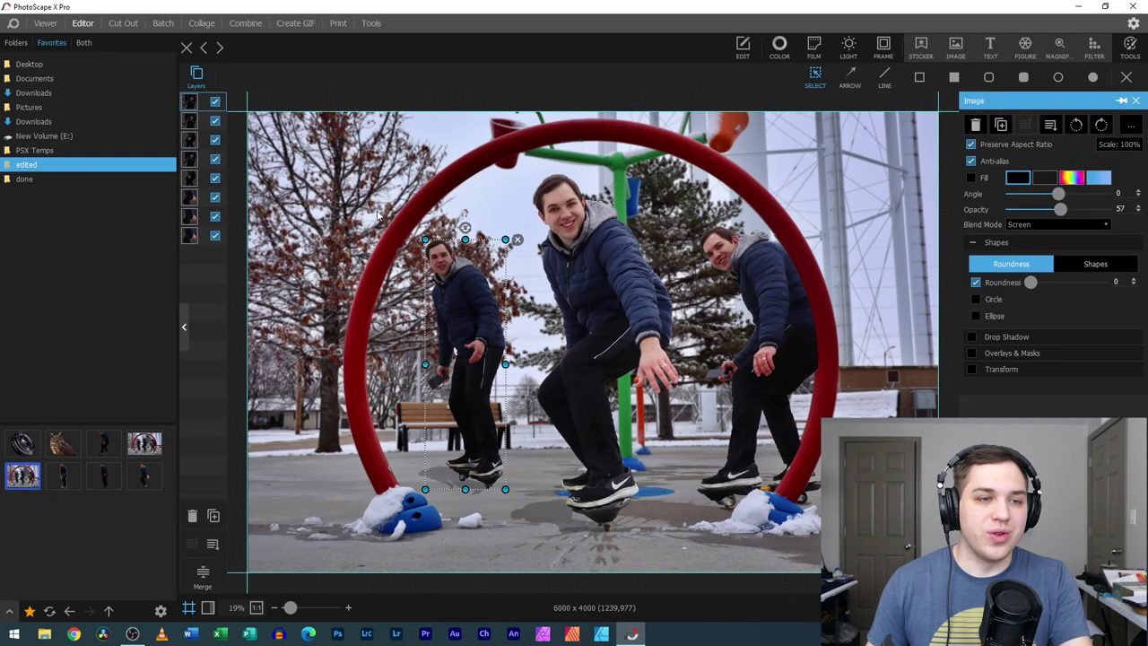
left_click(215, 103)
left_click(216, 120)
left_click(215, 139)
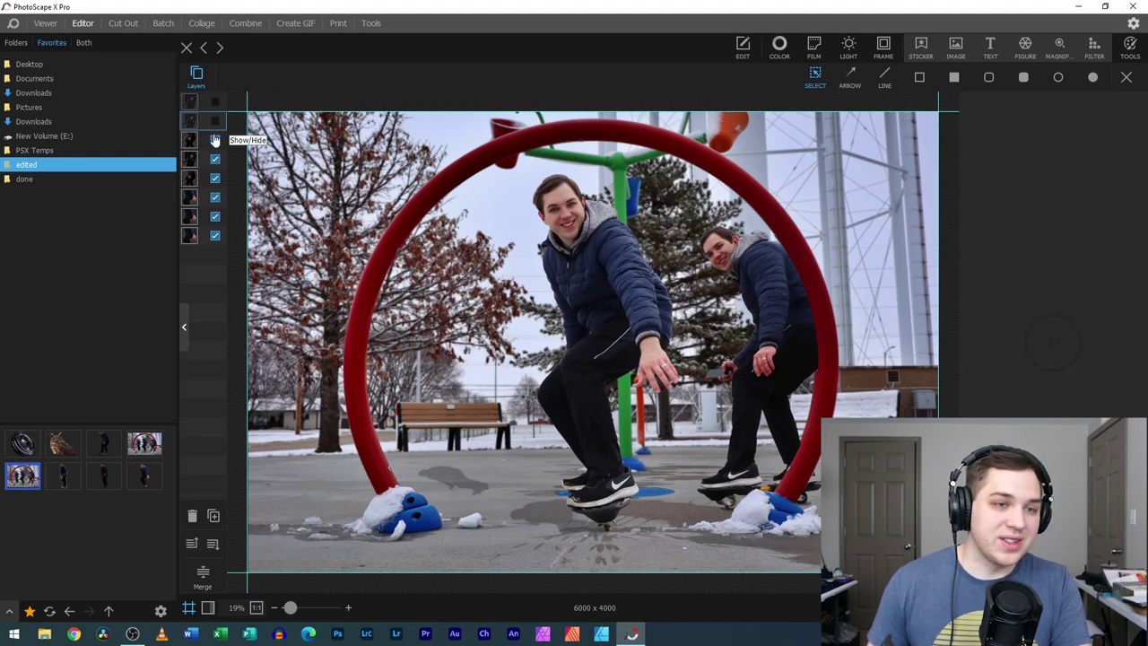
left_click(216, 158)
left_click(215, 177)
left_click(216, 197)
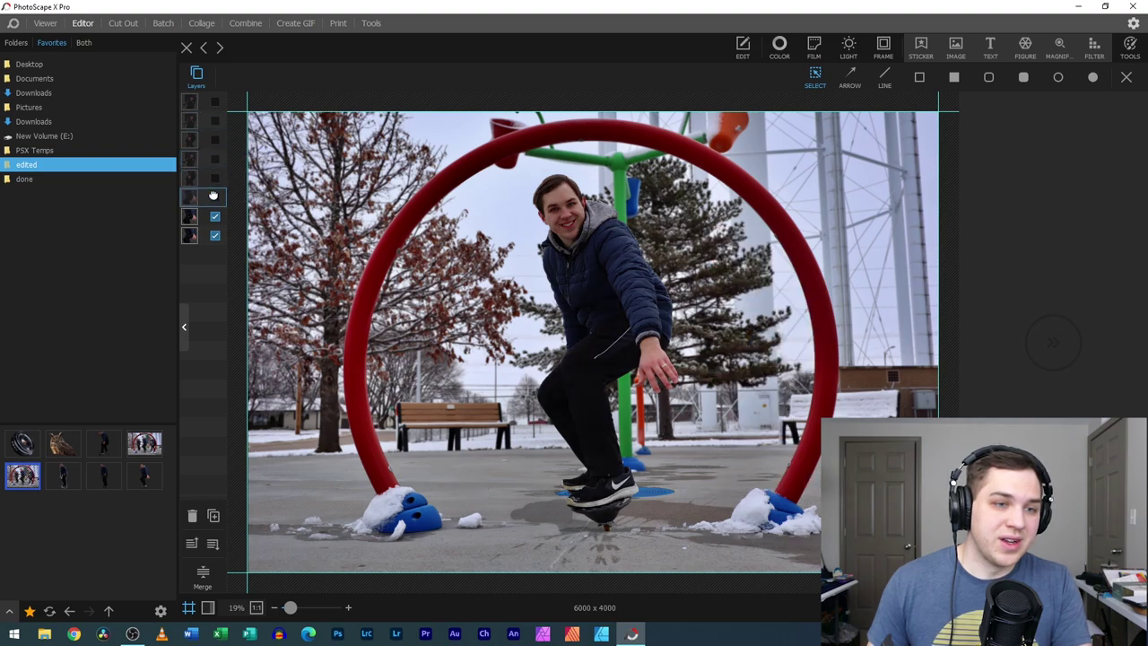
left_click(215, 217)
left_click(215, 235)
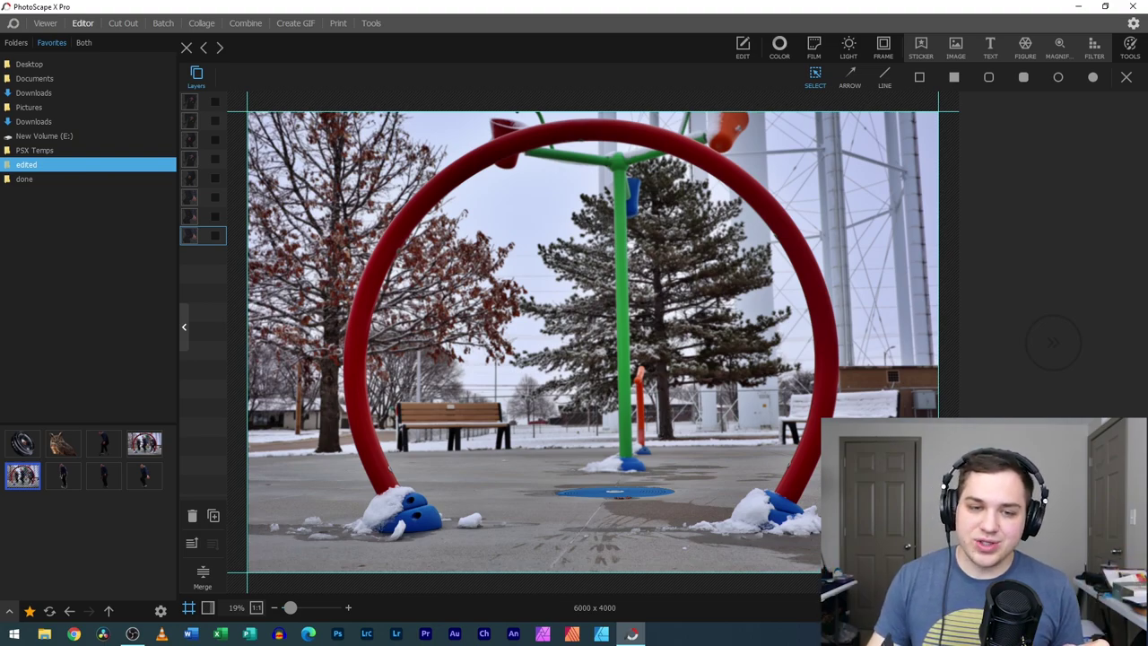
left_click(1054, 340)
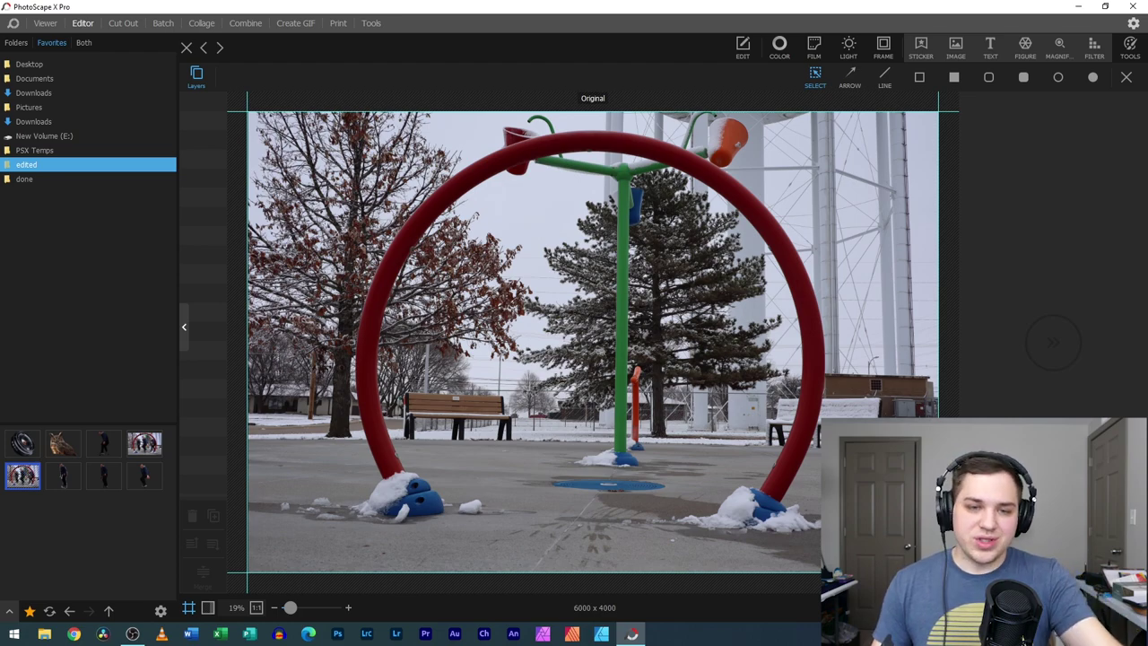
left_click(1054, 341)
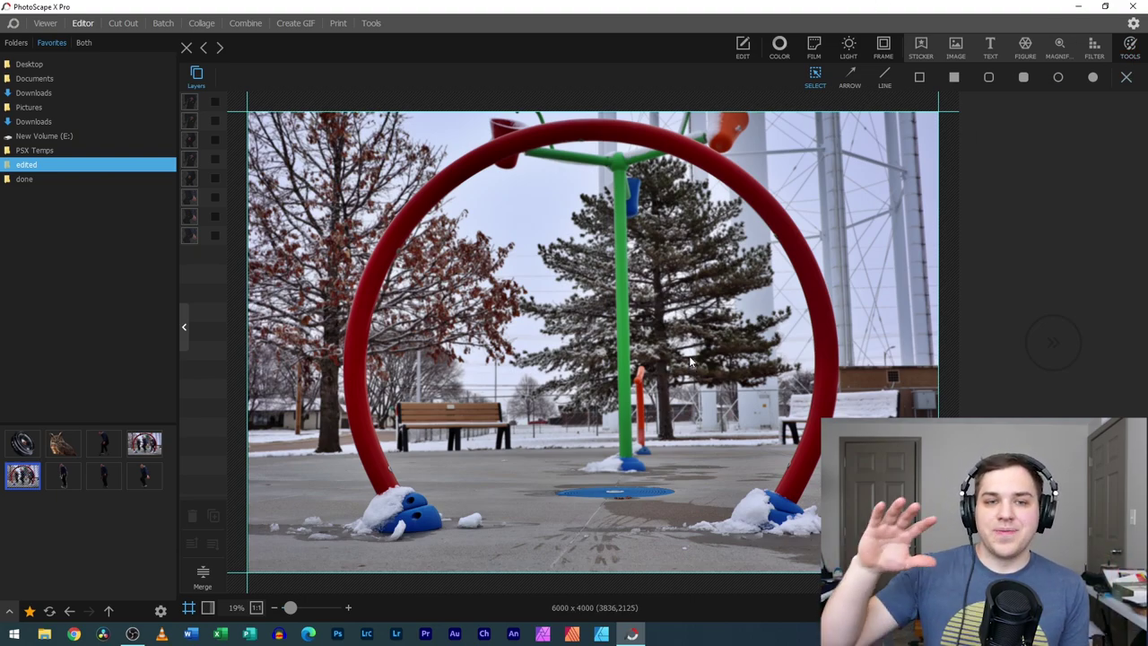
left_click(757, 52)
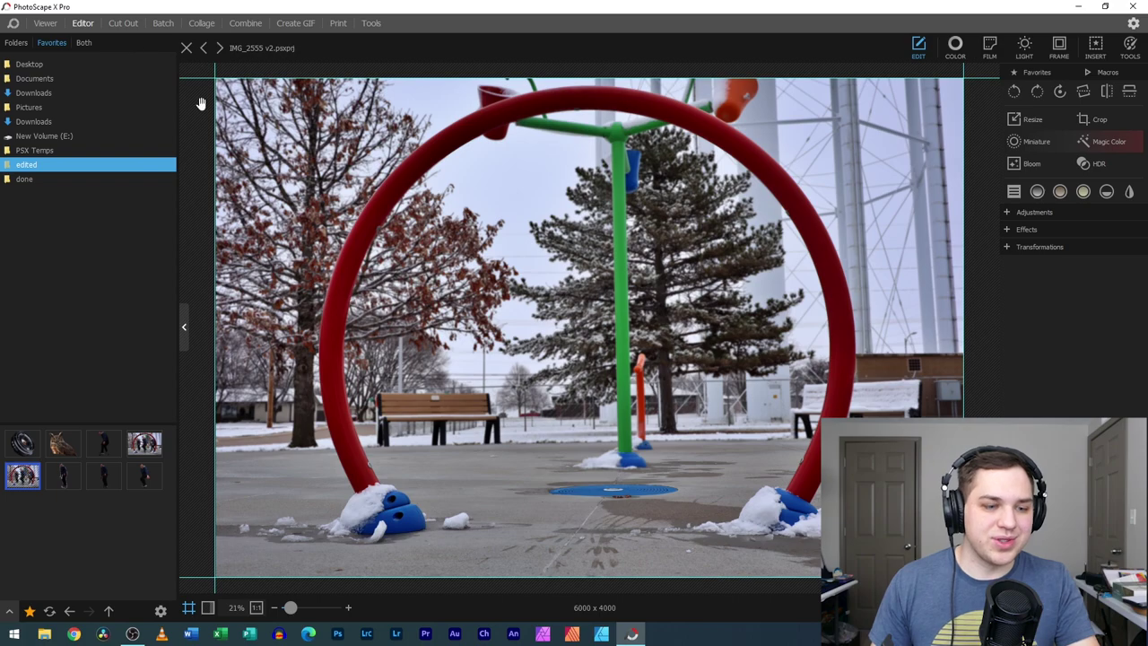
left_click(1095, 49)
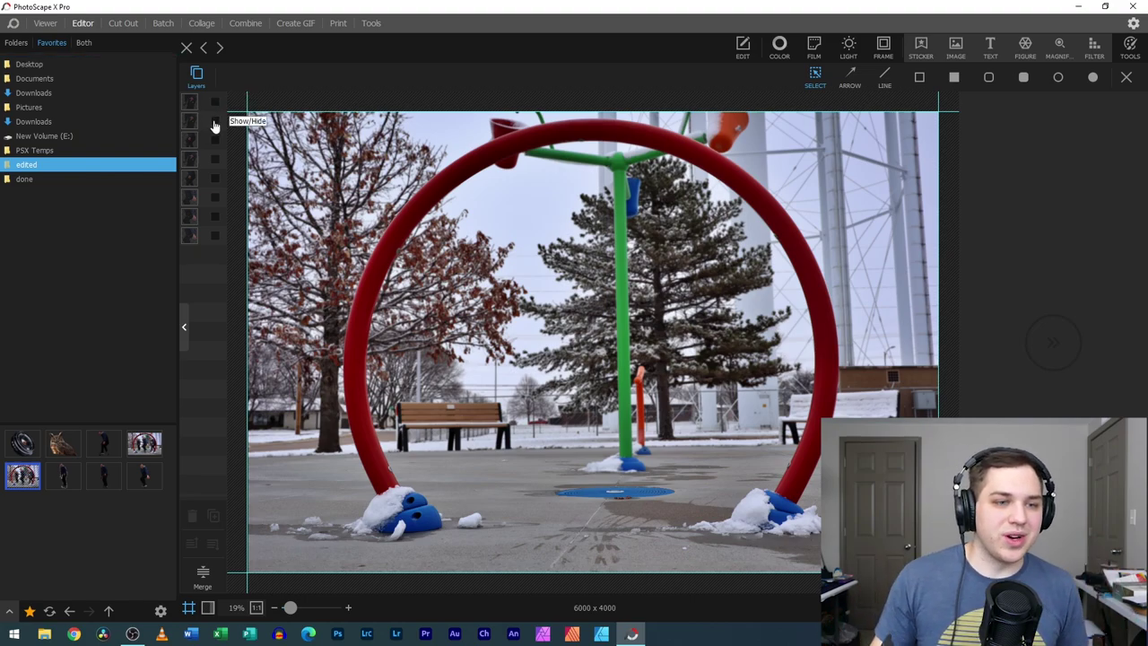
- Turn on layers 1–7 in the Layers column, leaving the bottom shadow layer hidden
left_click(215, 103)
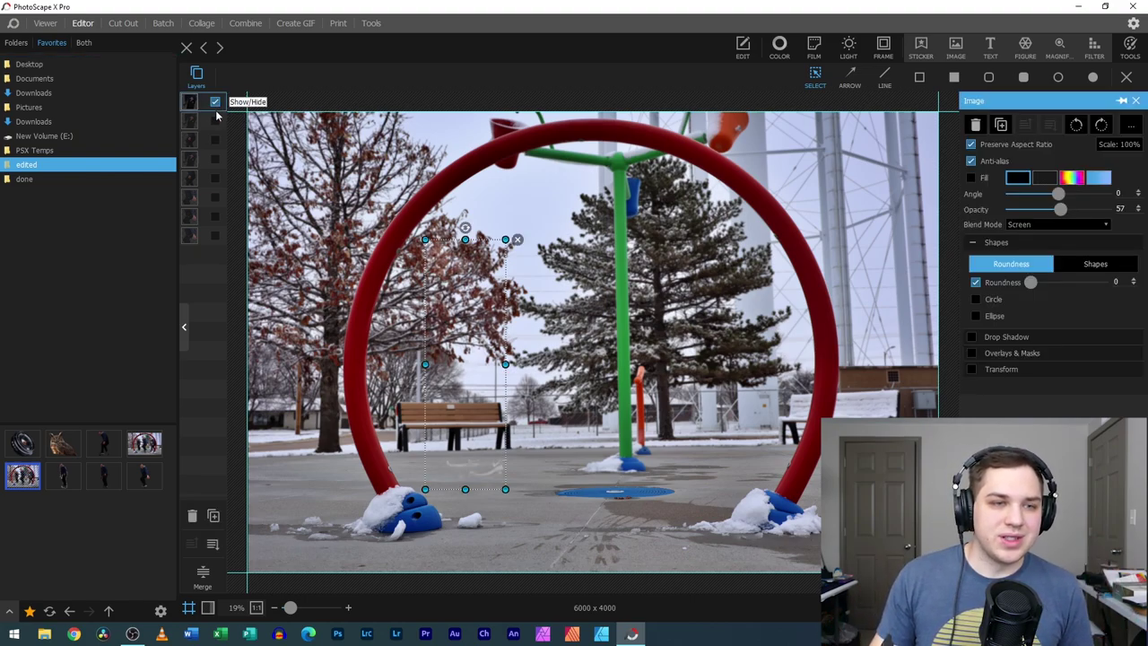
left_click(215, 121)
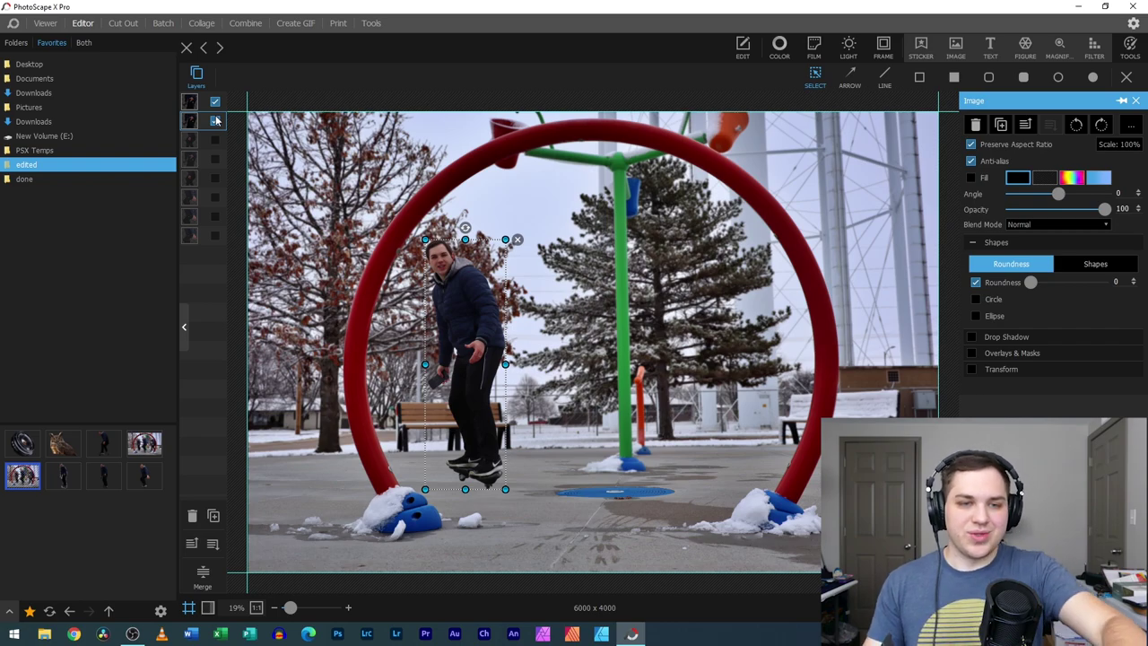
left_click(215, 140)
left_click(216, 158)
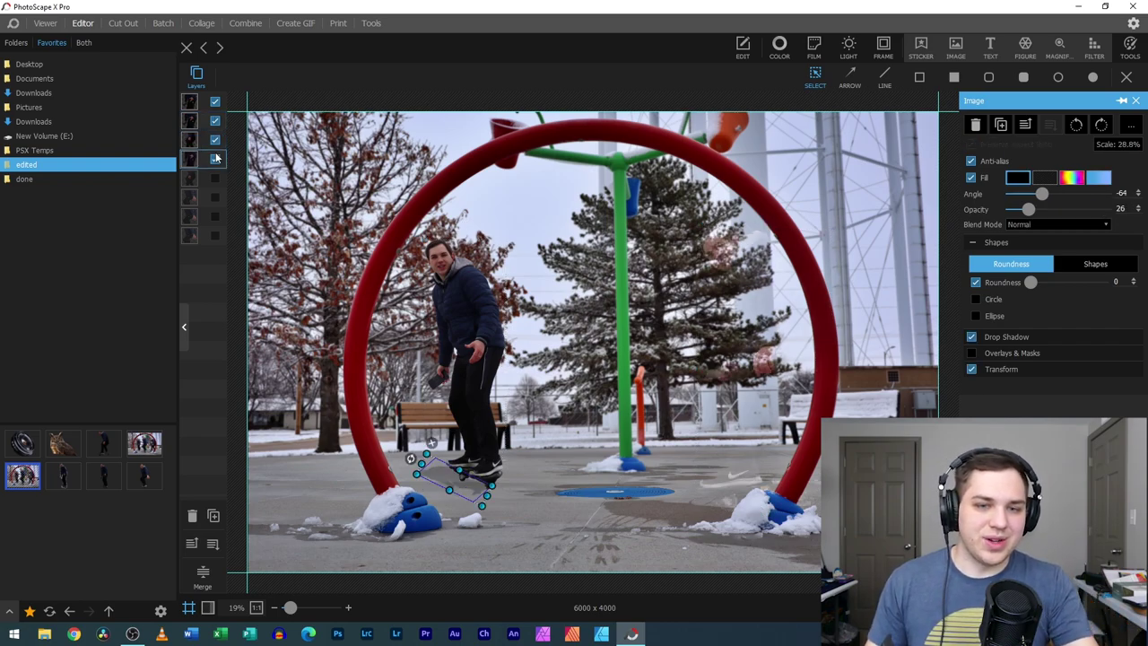
left_click(215, 178)
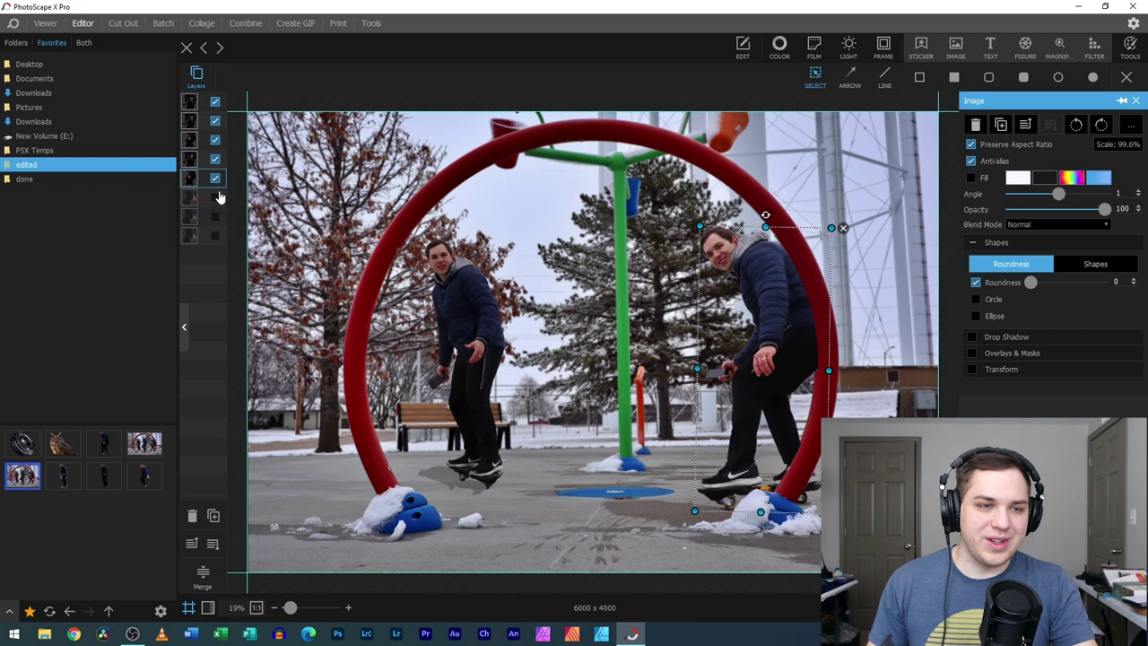
left_click(215, 197)
left_click(216, 217)
left_click(216, 235)
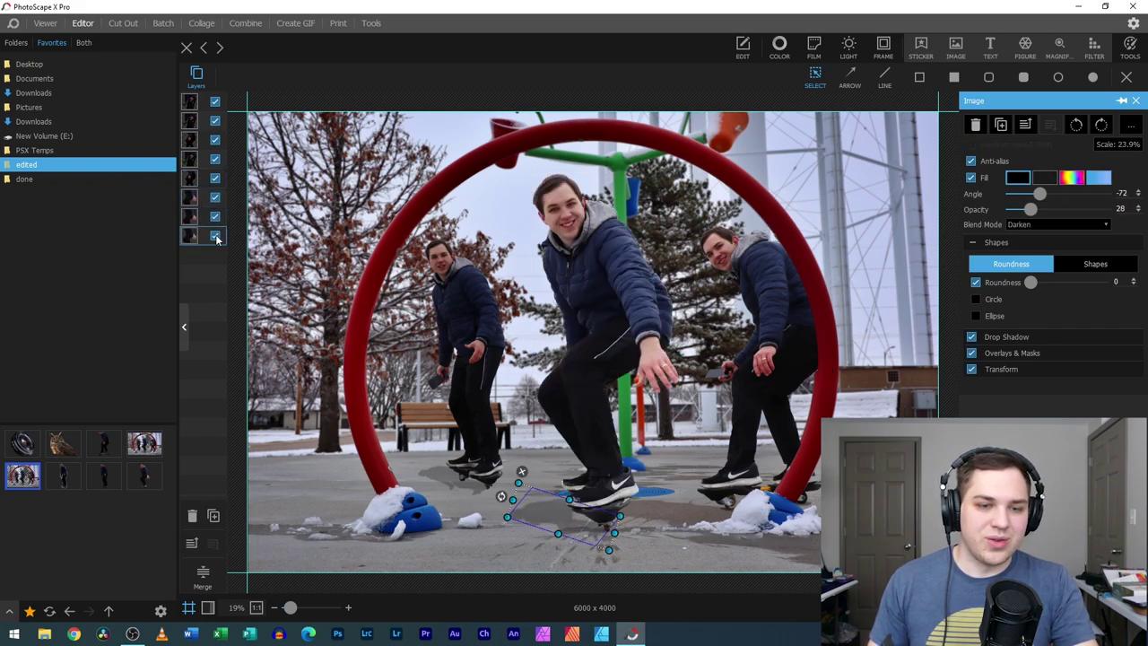
left_click(215, 236)
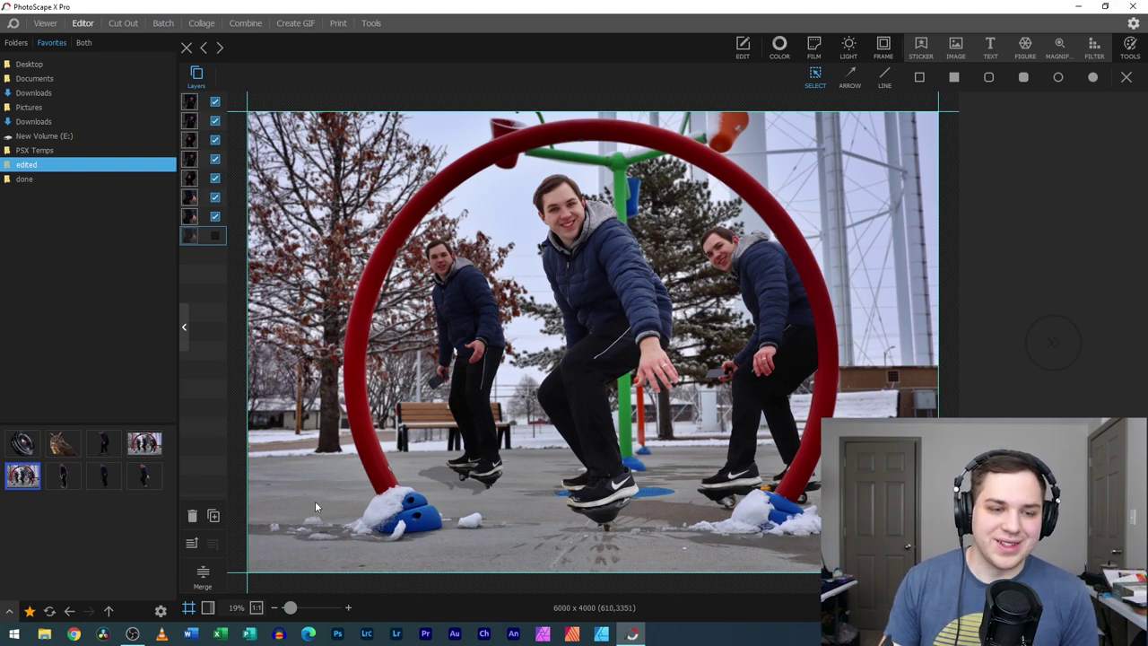
left_click_drag(292, 609, 290, 607)
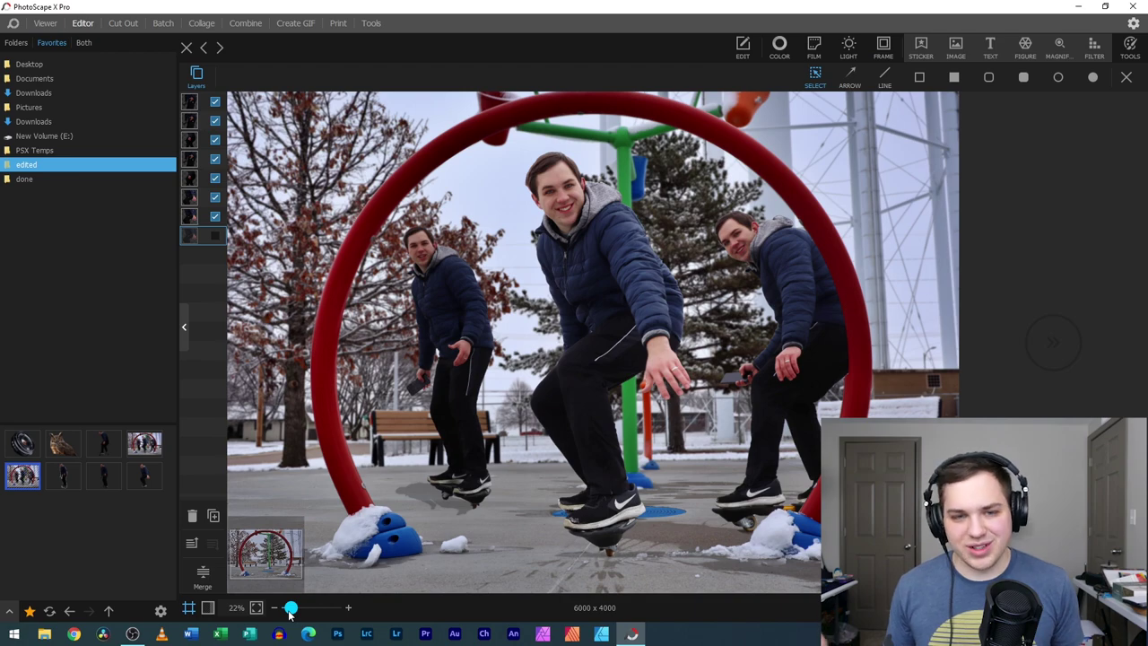
- Zoom in on the middle skater's feet and turn on the eighth shadow layer beneath his board
left_click(214, 236)
left_click(215, 236)
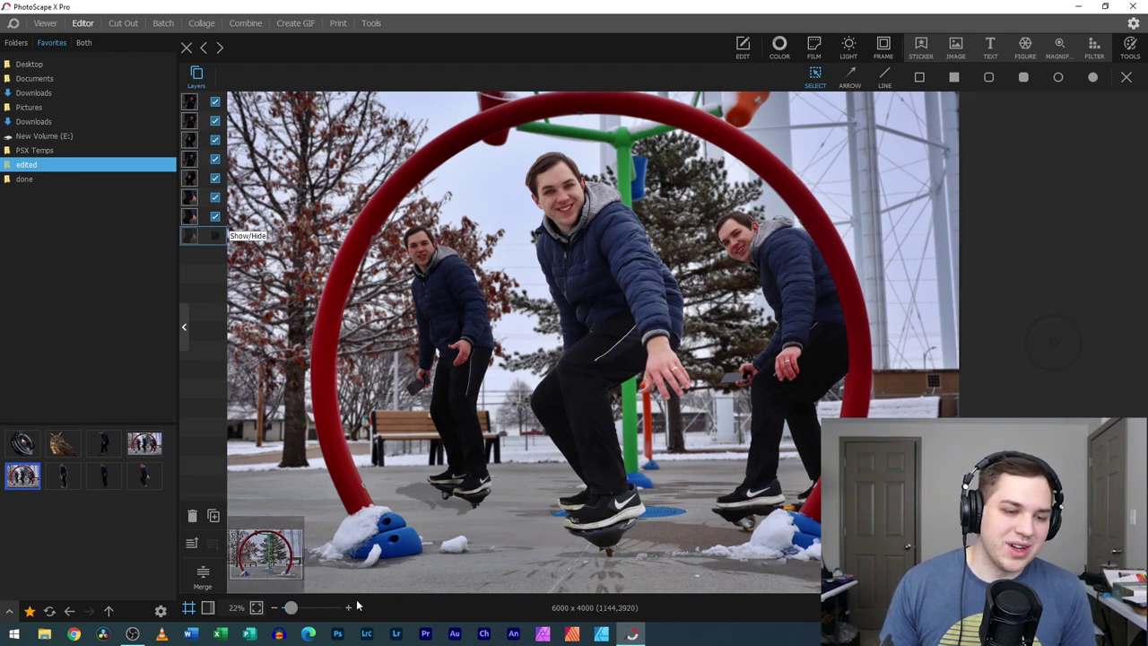
left_click_drag(289, 608, 300, 607)
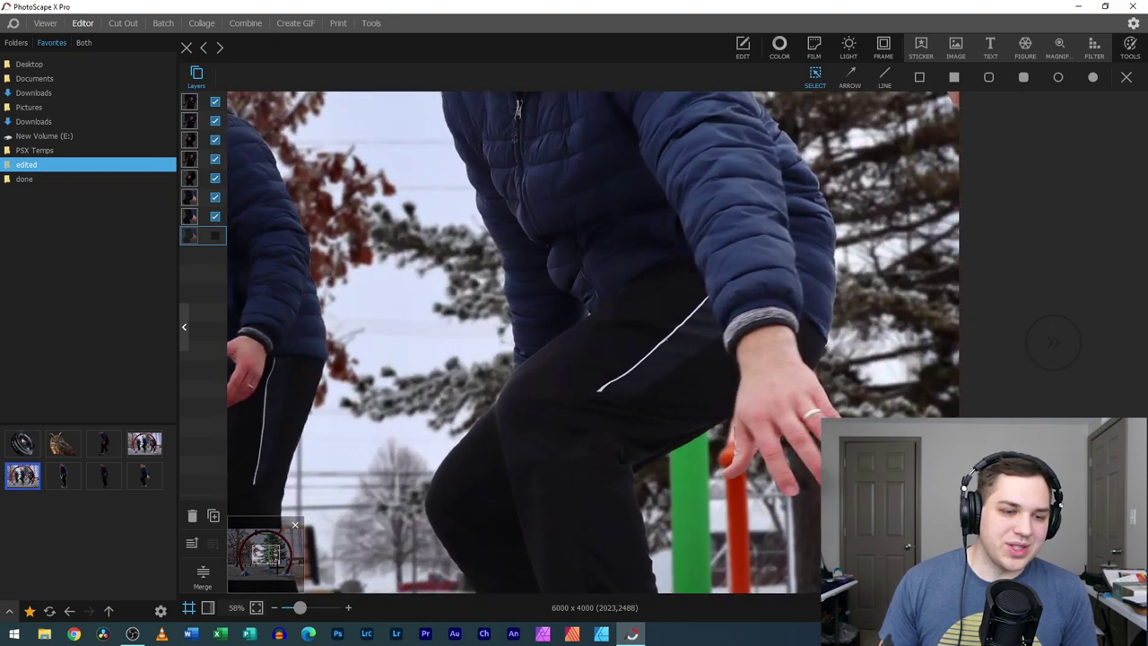
scroll(592, 341, "down", 5)
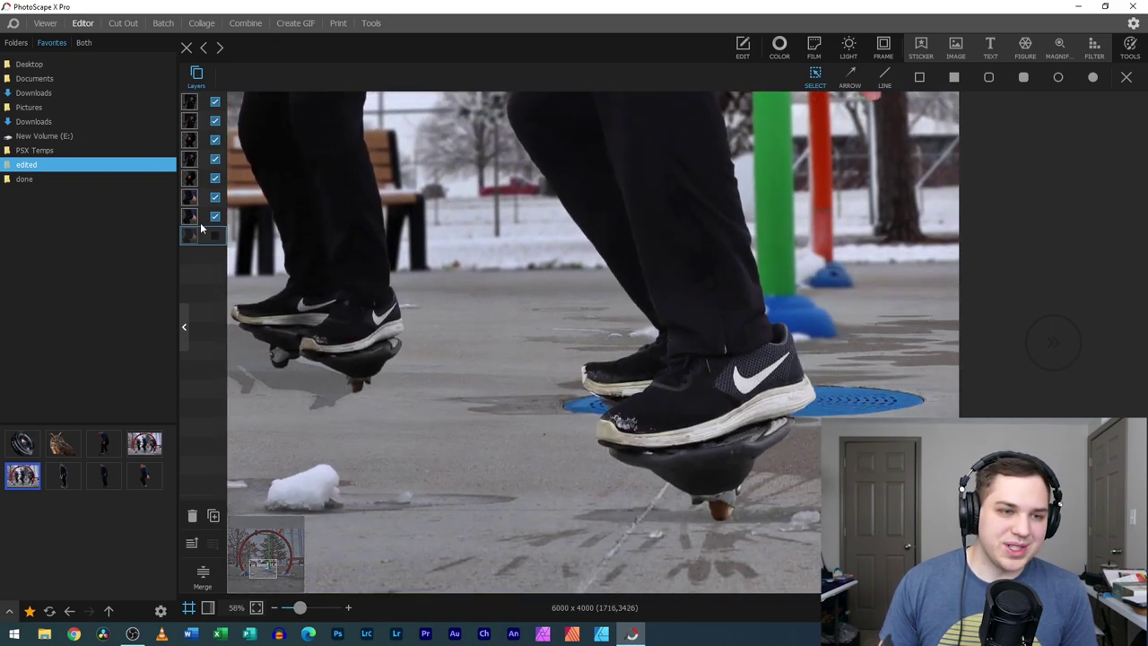
left_click(214, 236)
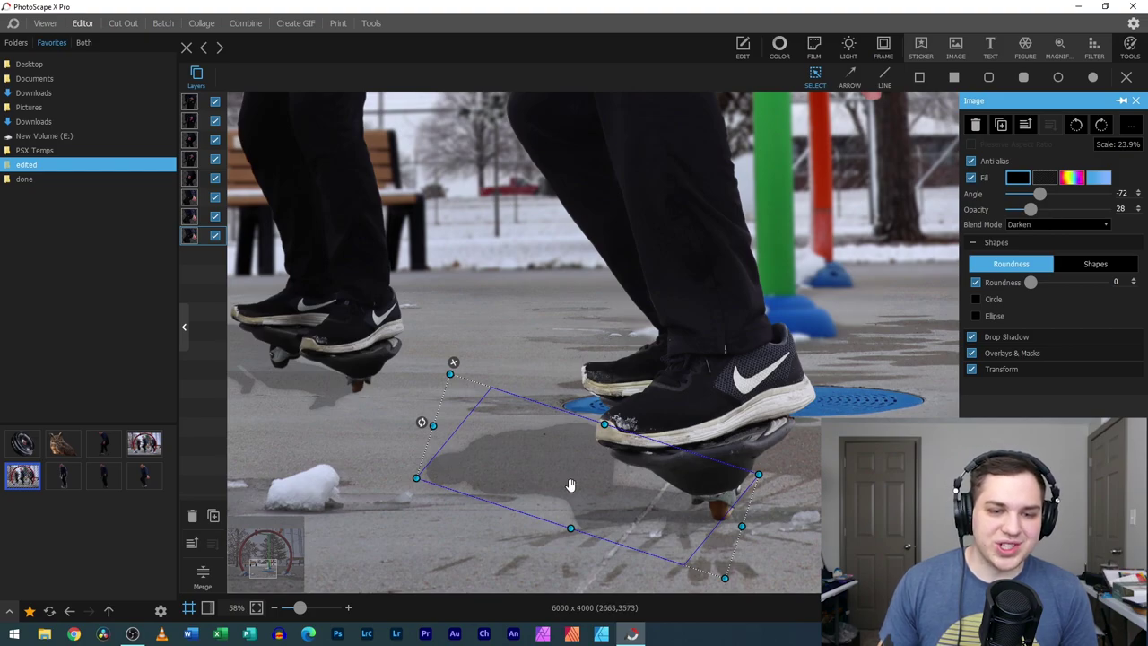
left_click_drag(299, 607, 299, 604)
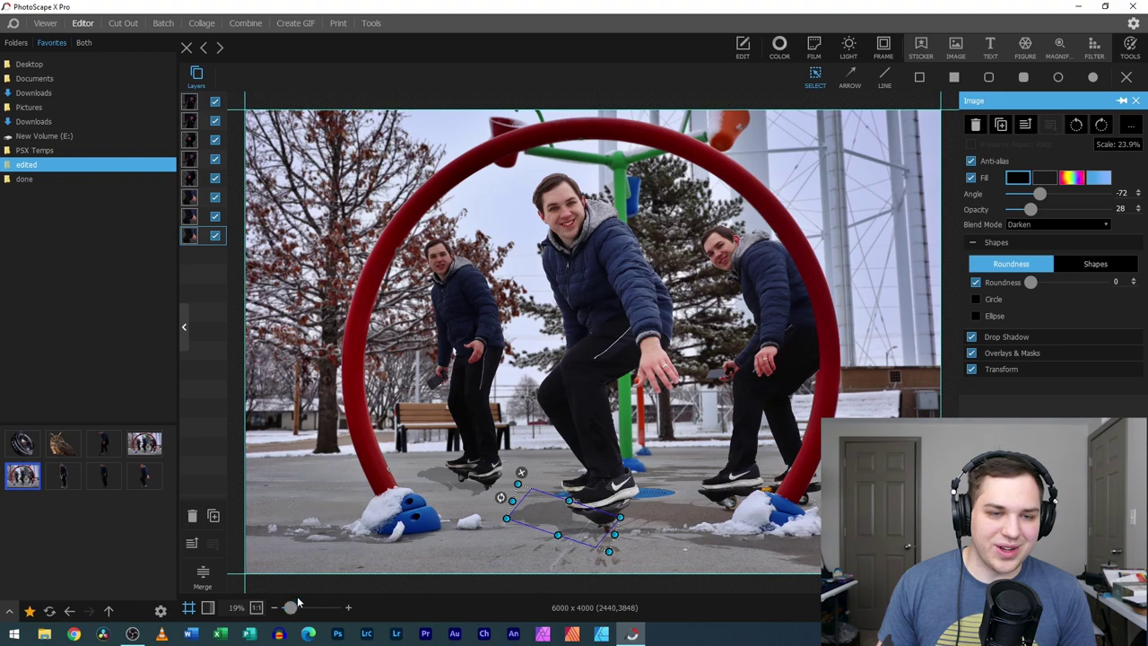
- Select the middle skater's screen-blend copy, move it aside, and raise its opacity to 100
left_click(585, 291)
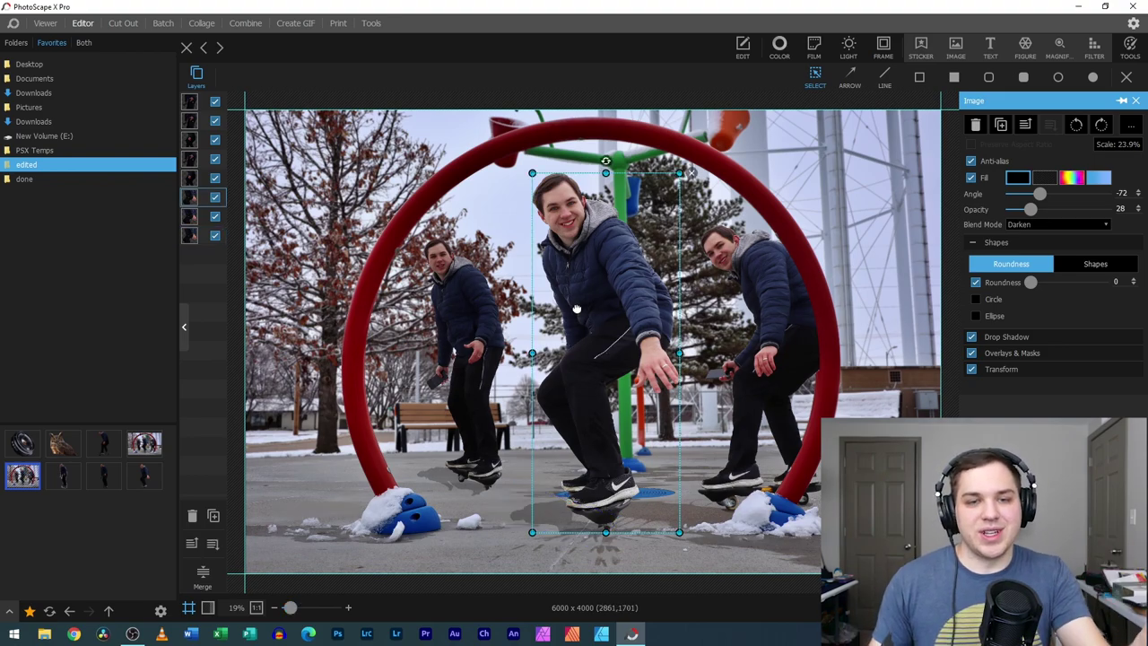
left_click_drag(585, 290, 501, 278)
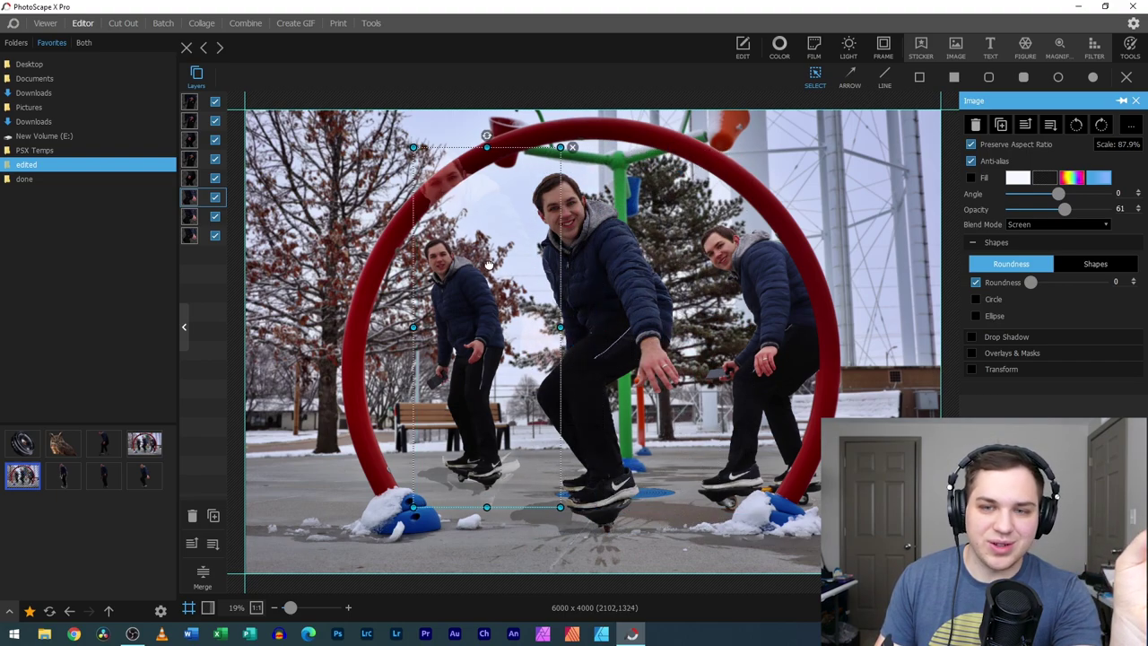
left_click_drag(1065, 209, 1117, 216)
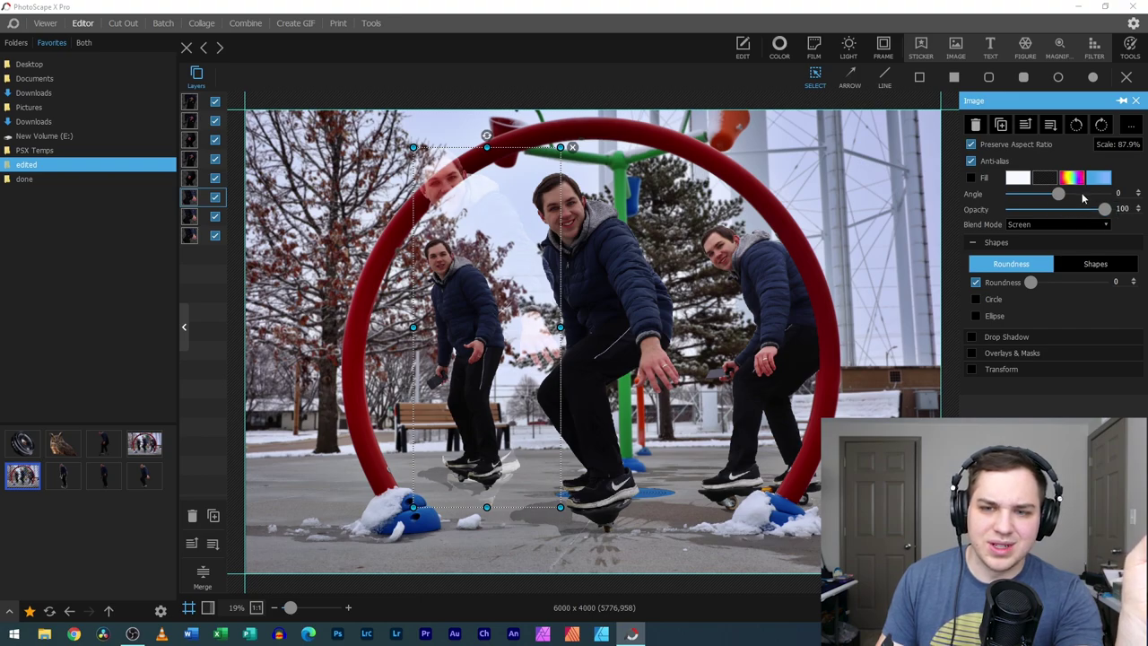
- Try white, blue and chevron-pattern fills on the copy while realigning it over the middle skater
left_click(1019, 177)
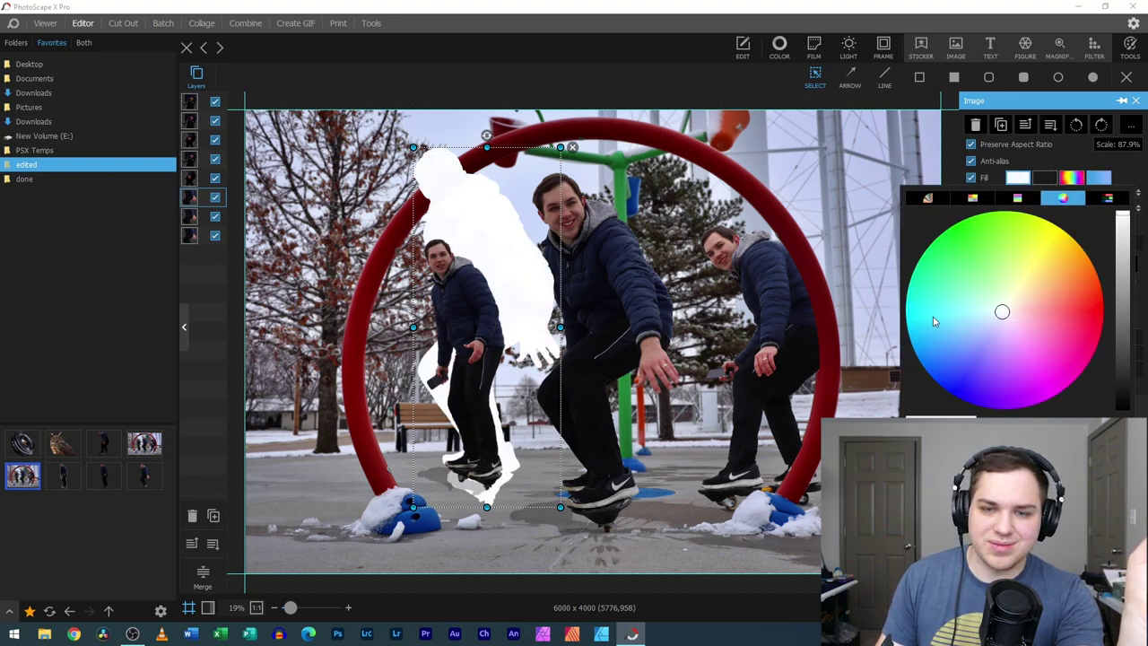
mouse_move(933, 321)
left_mouse_down()
mouse_move(930, 377)
mouse_move(933, 341)
left_mouse_up()
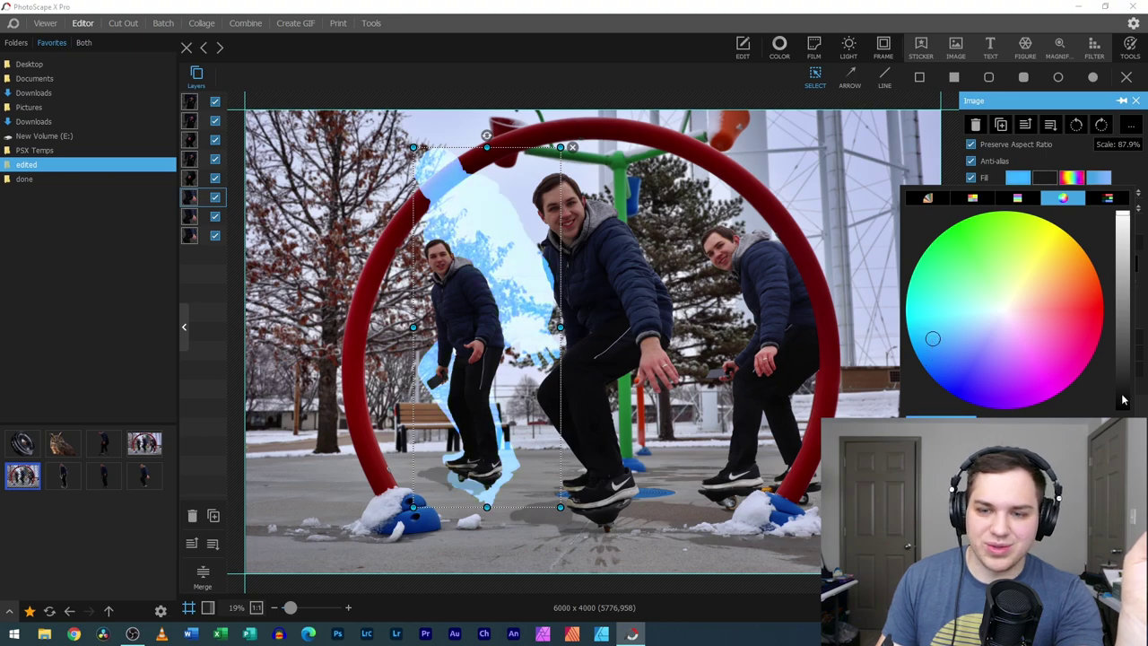
key("Escape")
left_click_drag(509, 256, 630, 281)
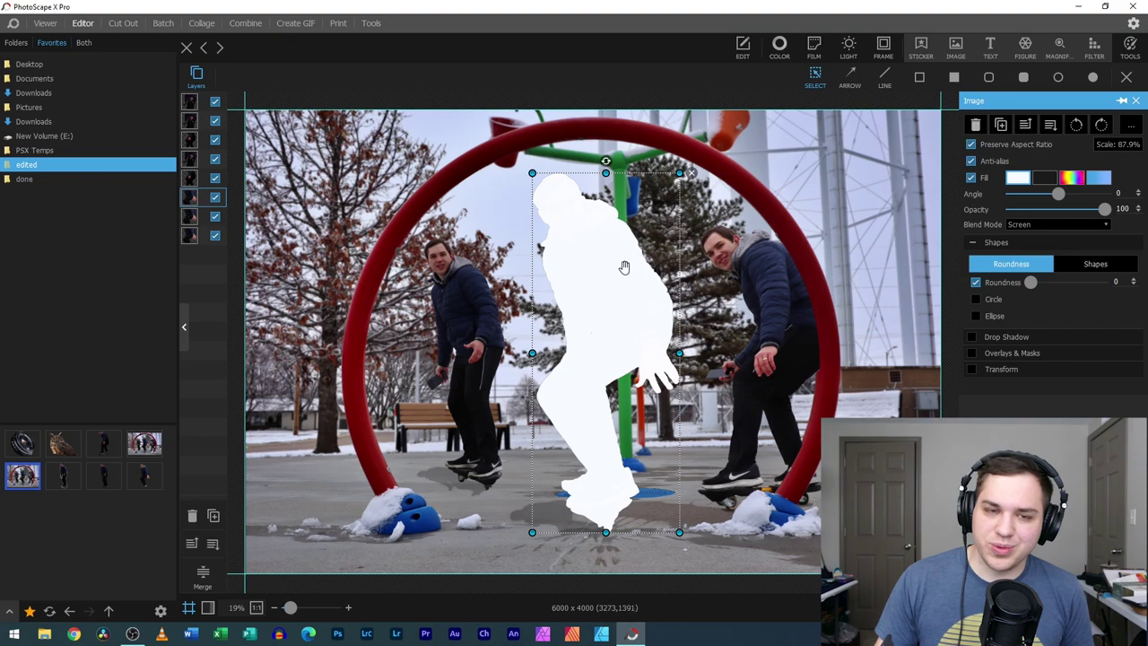
left_click_drag(607, 273, 605, 275)
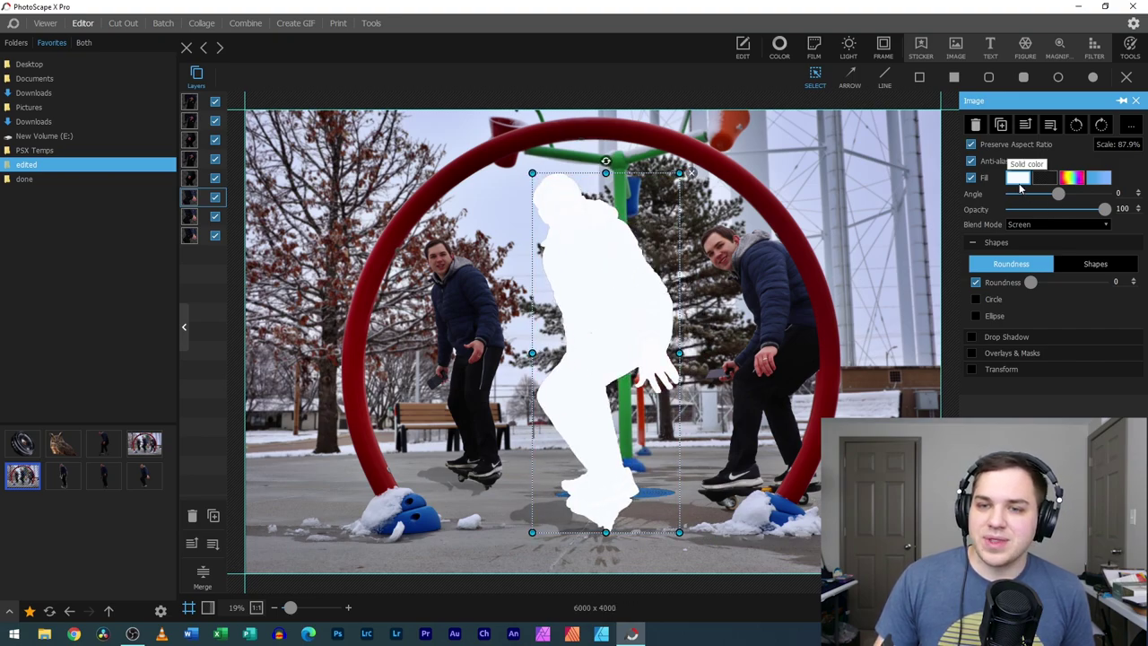
left_click(1019, 179)
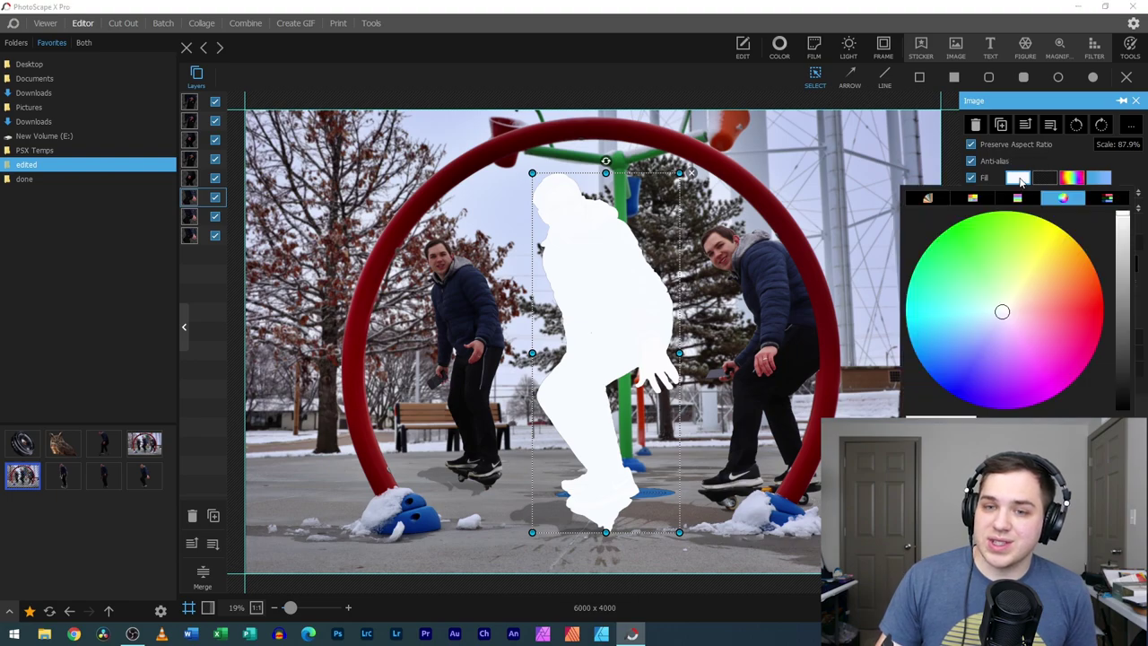
left_click(1044, 179)
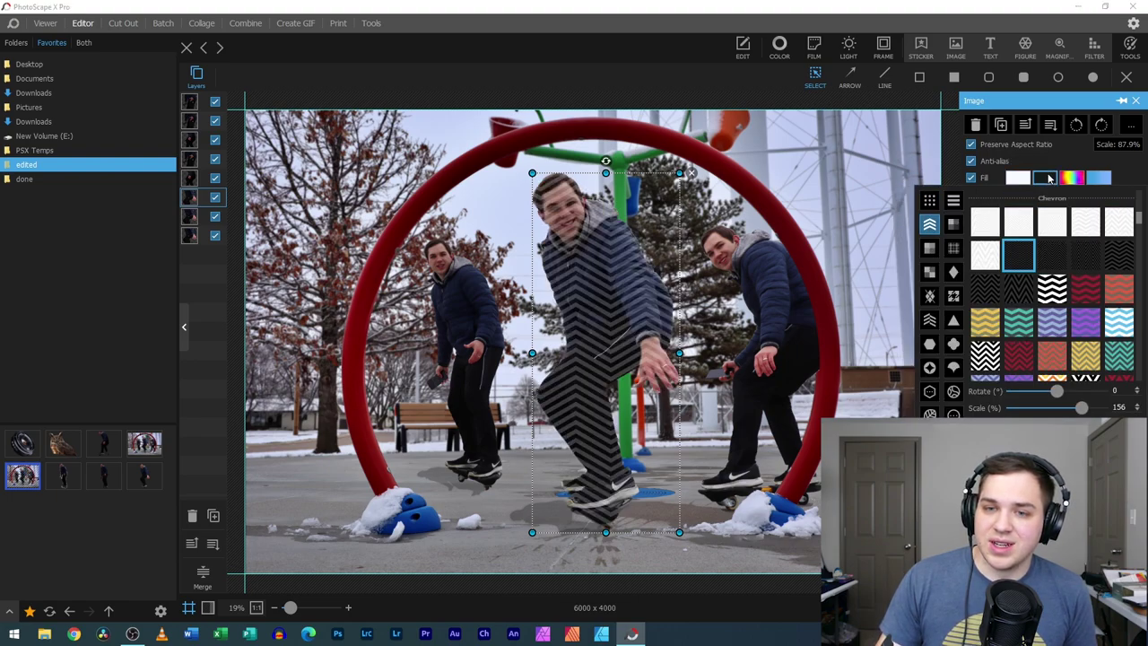
left_click(1043, 177)
- Remove the copy's fill, realign it, keep Screen blending over Normal, and lower opacity to 57
left_click(971, 178)
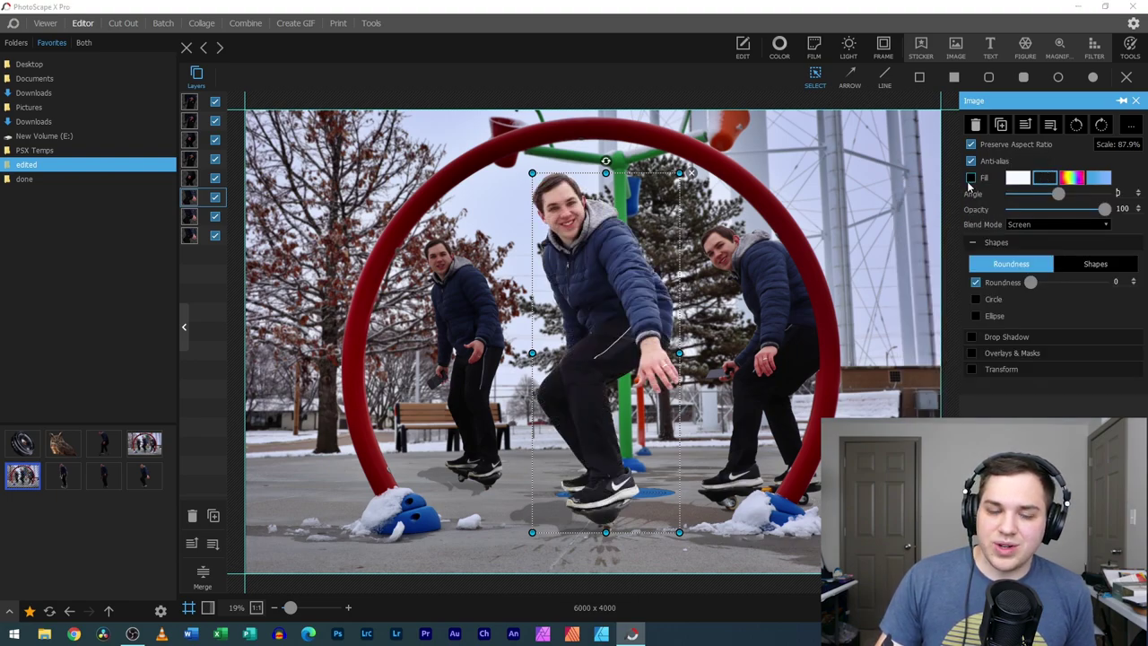
mouse_move(609, 287)
left_mouse_down()
mouse_move(601, 282)
mouse_move(610, 286)
left_mouse_up()
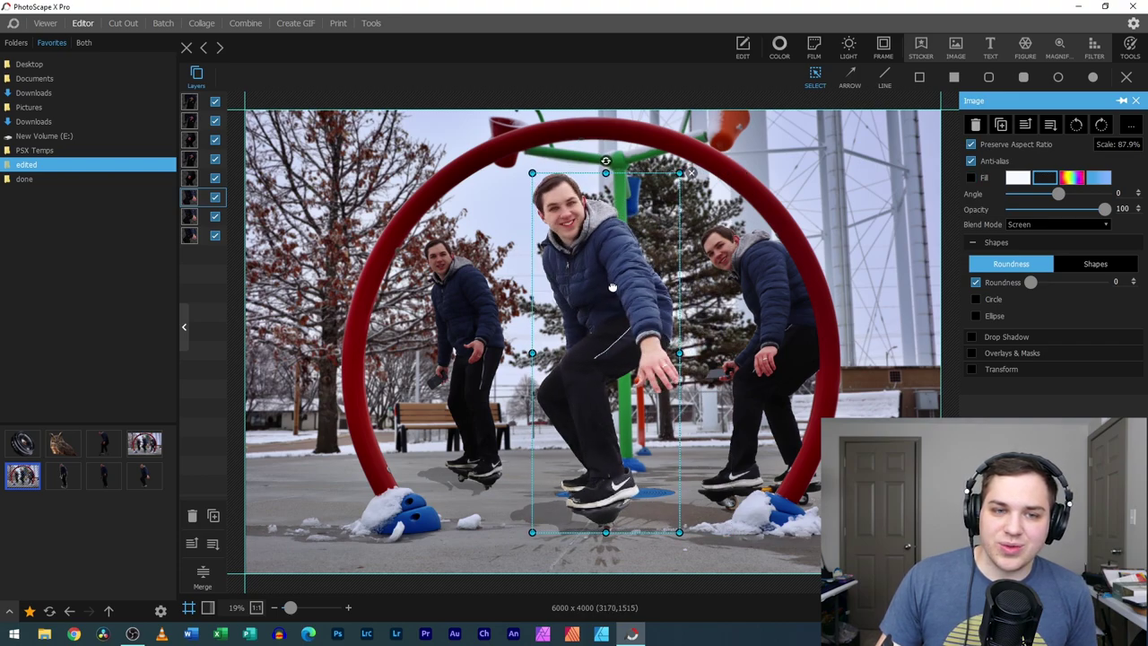
left_click(1053, 226)
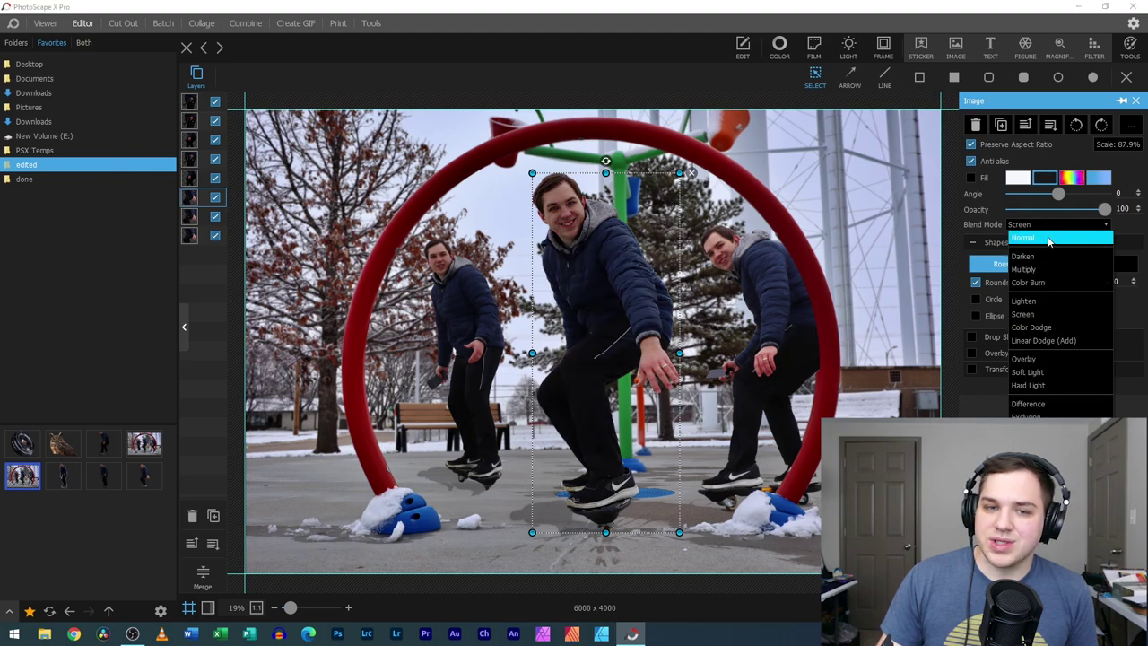
left_click(1048, 238)
left_click(1051, 228)
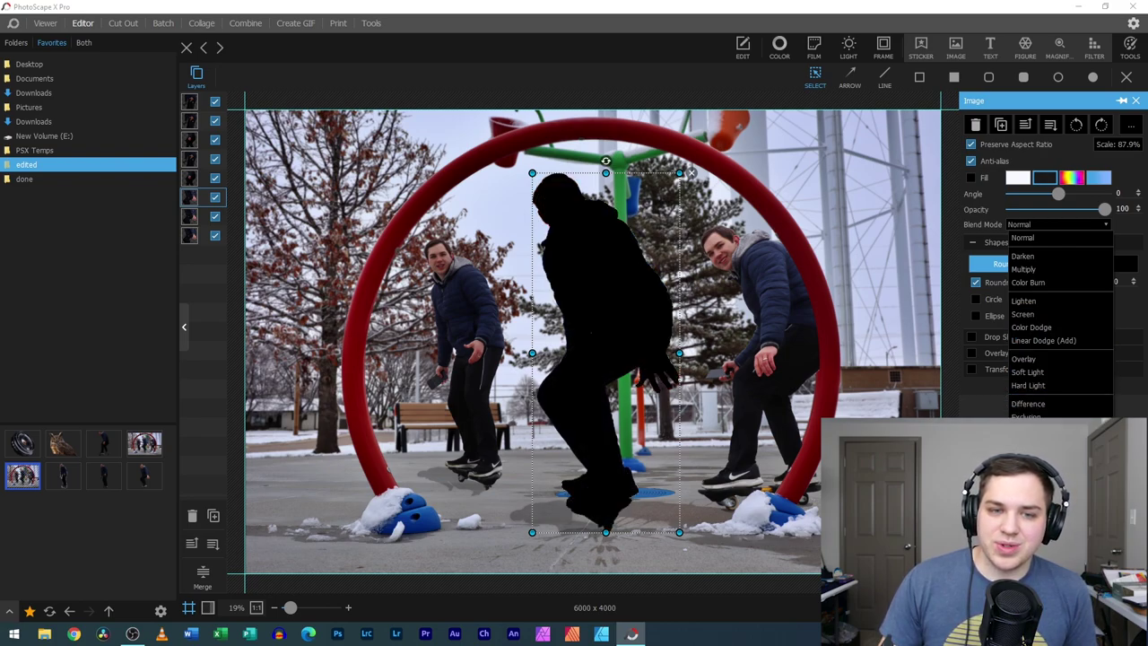
left_click(1055, 315)
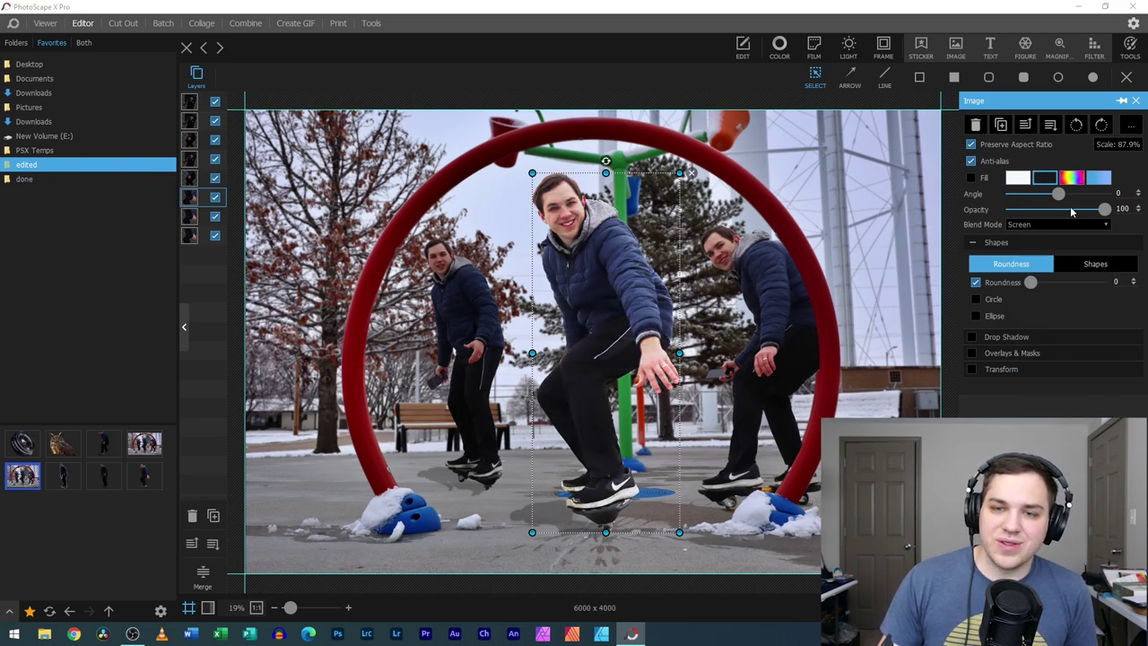
left_click_drag(1104, 209, 1062, 198)
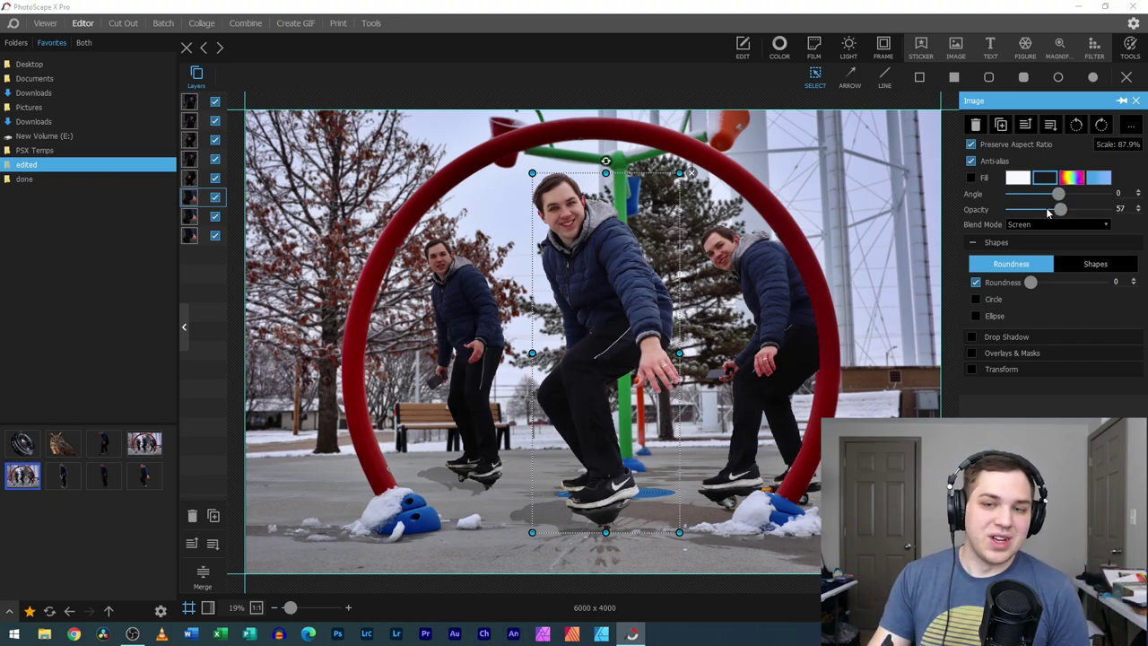